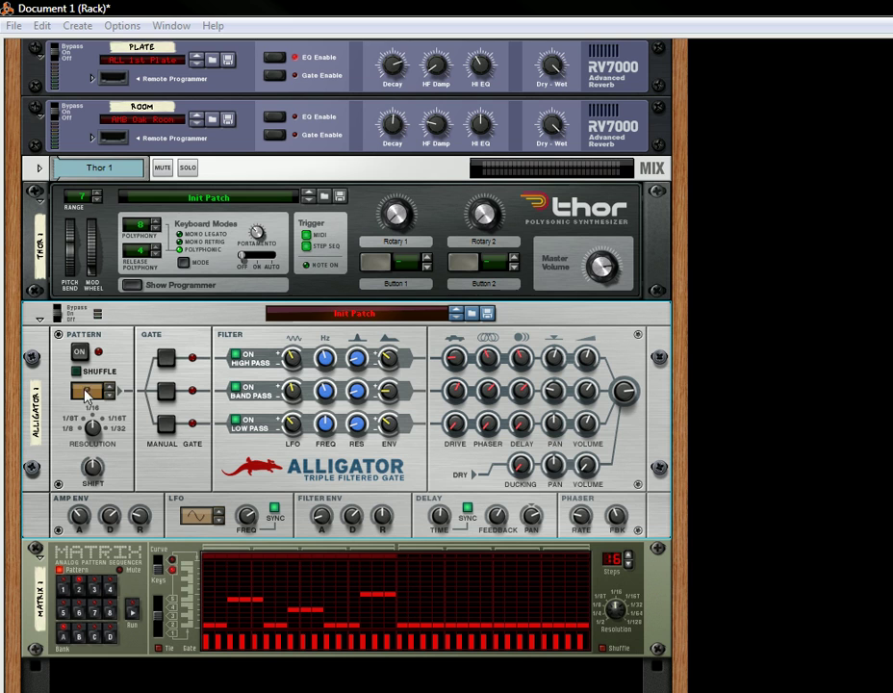
Step the Alligator to a new gate pattern, switch Pattern on, and flip the rack to its back
{"action": "left_click", "coordinate": [111, 386]}
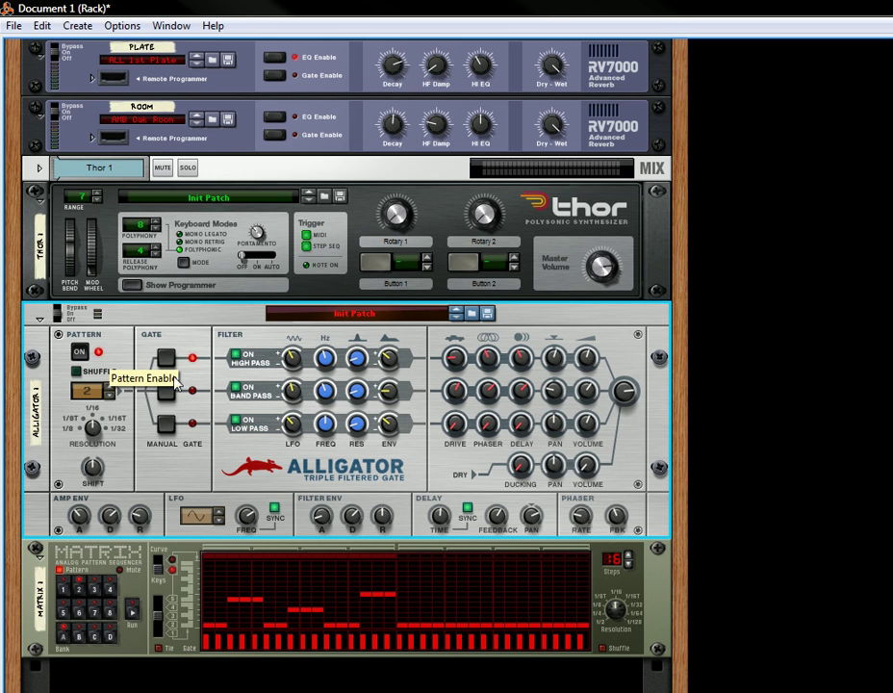
{"action": "left_click", "coordinate": [81, 352]}
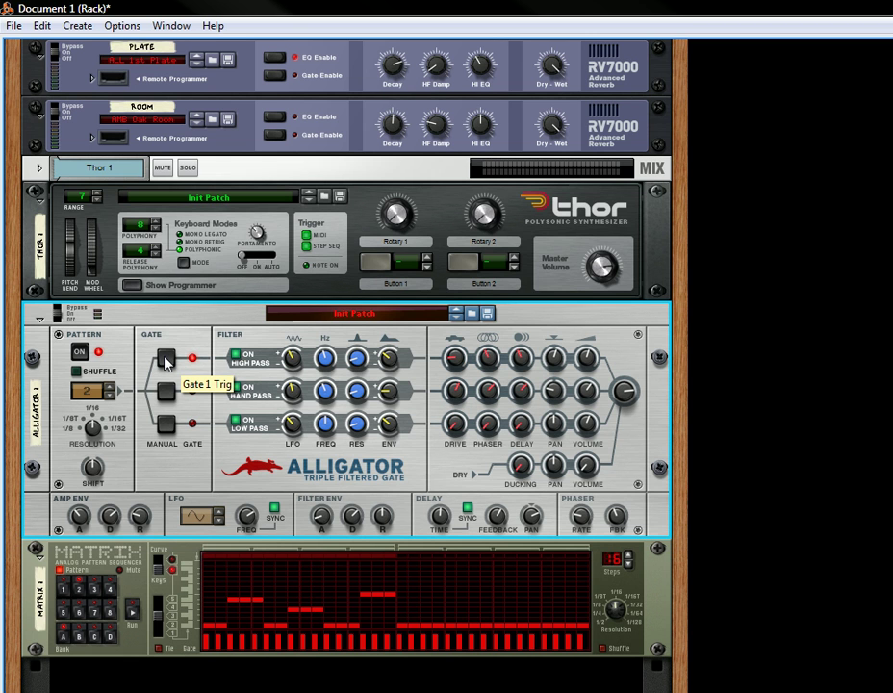
{"action": "key", "text": "Tab"}
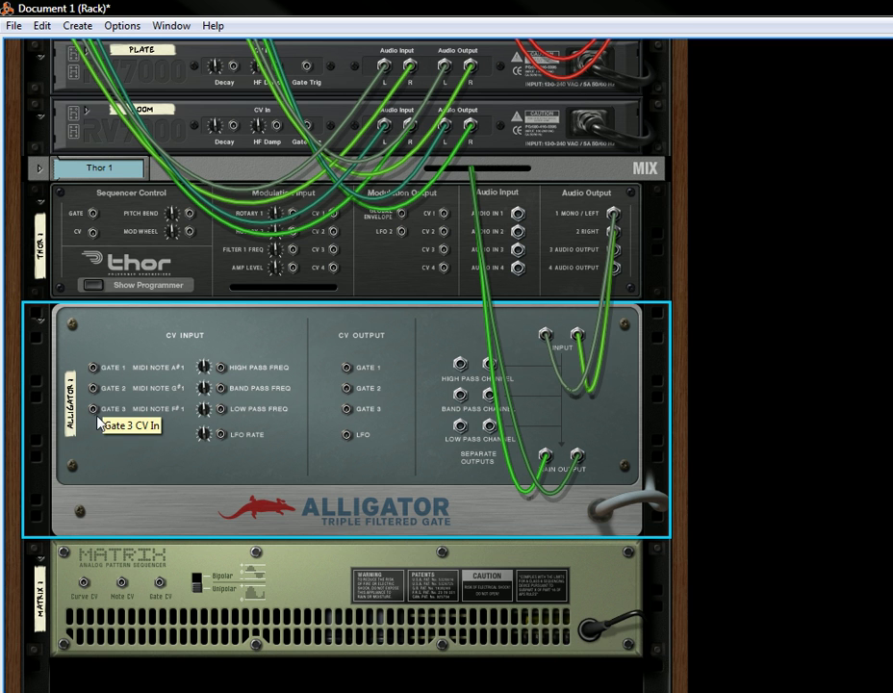
Back on the front panels, set the Alligator resolution to 1/16T and pattern shift to 12
{"action": "key", "text": "Tab"}
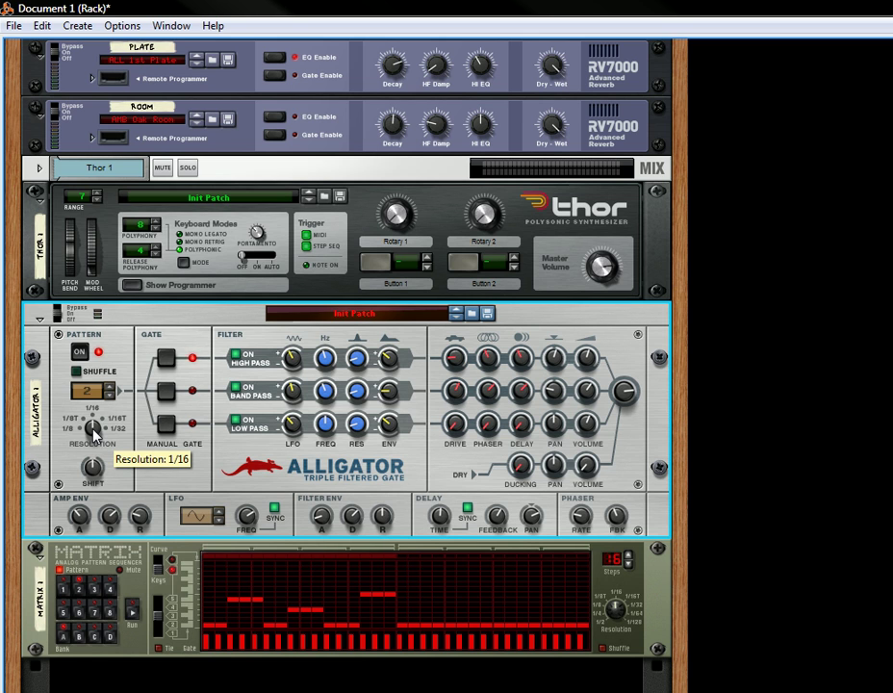
{"action": "left_click_drag", "start_coordinate": [94, 433], "coordinate": [123, 426]}
{"action": "left_click_drag", "start_coordinate": [93, 426], "coordinate": [117, 458]}
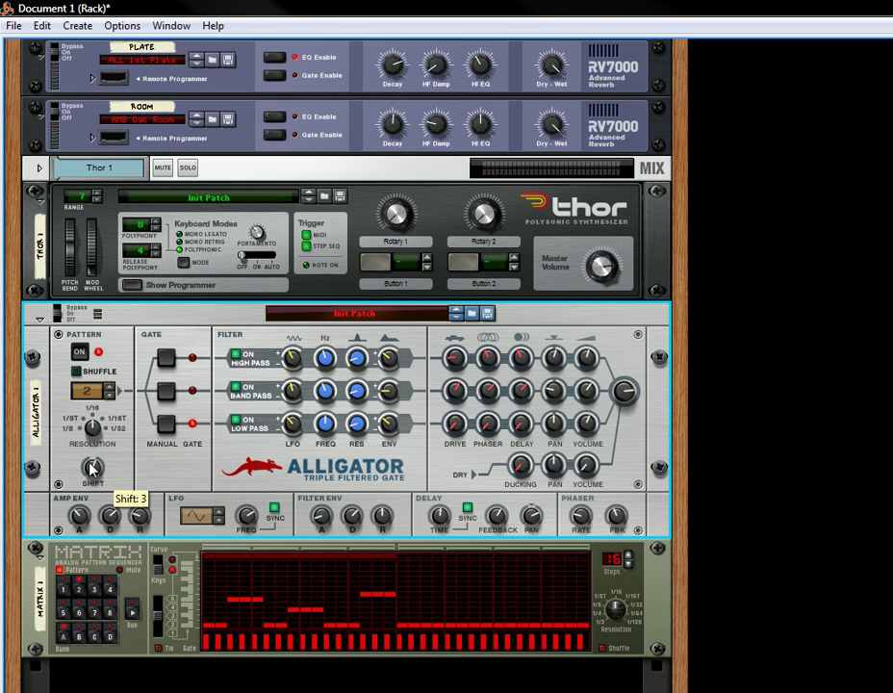
{"action": "left_click_drag", "start_coordinate": [92, 468], "coordinate": [117, 493]}
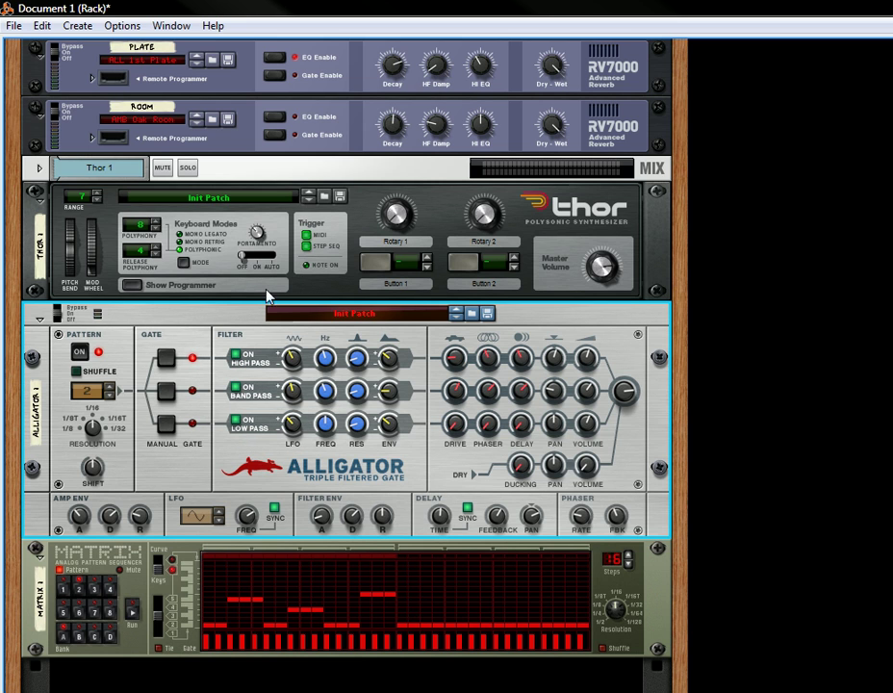
Start the Matrix sequencer running and reselect the Alligator
{"action": "left_click", "coordinate": [133, 612]}
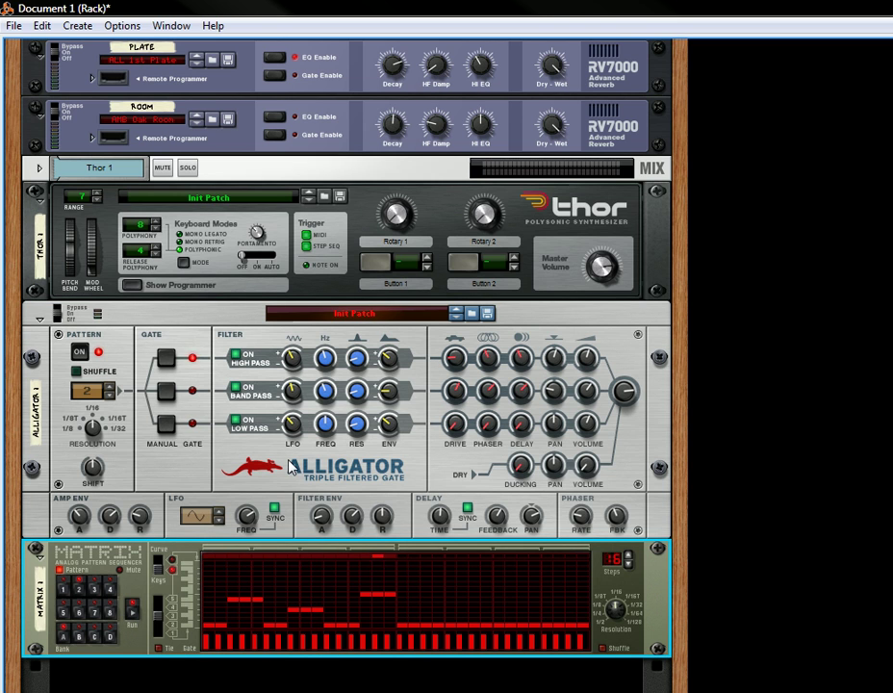
{"action": "scroll", "coordinate": [292, 466], "scroll_direction": "down", "scroll_amount": 2}
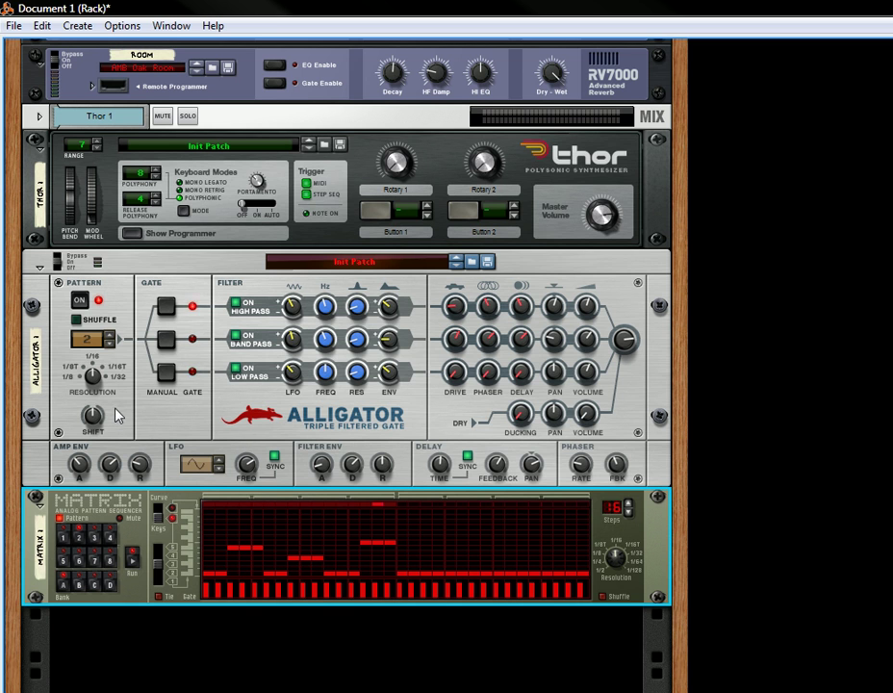
{"action": "scroll", "coordinate": [139, 329], "scroll_direction": "up", "scroll_amount": 4}
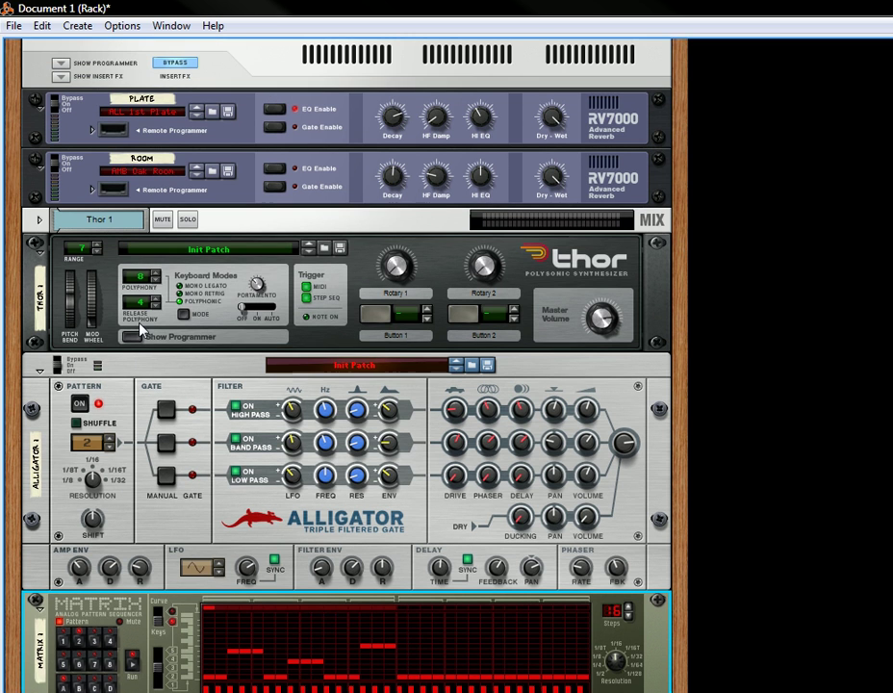
{"action": "scroll", "coordinate": [140, 329], "scroll_direction": "down", "scroll_amount": 3}
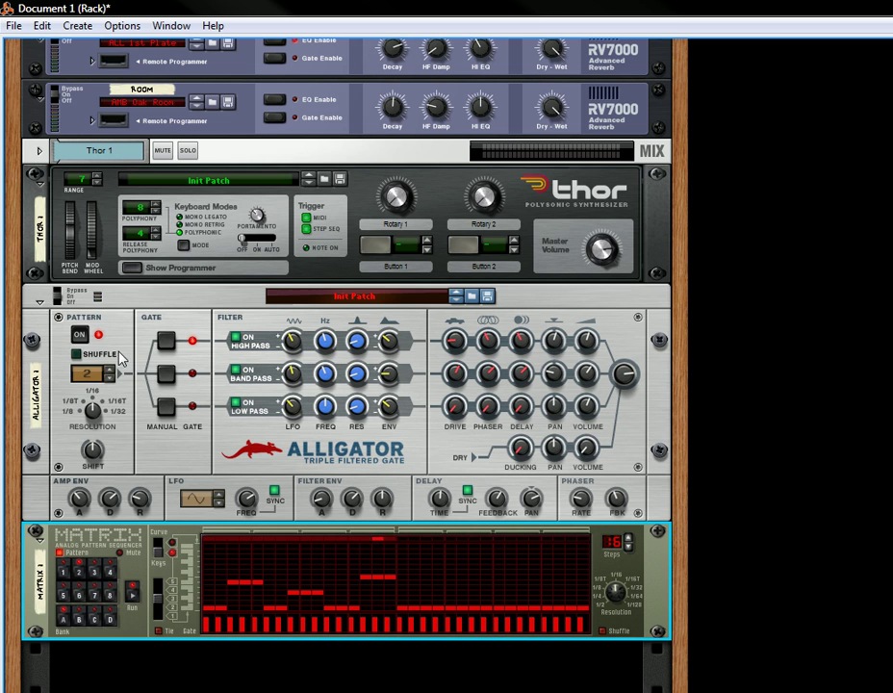
{"action": "left_click", "coordinate": [83, 343]}
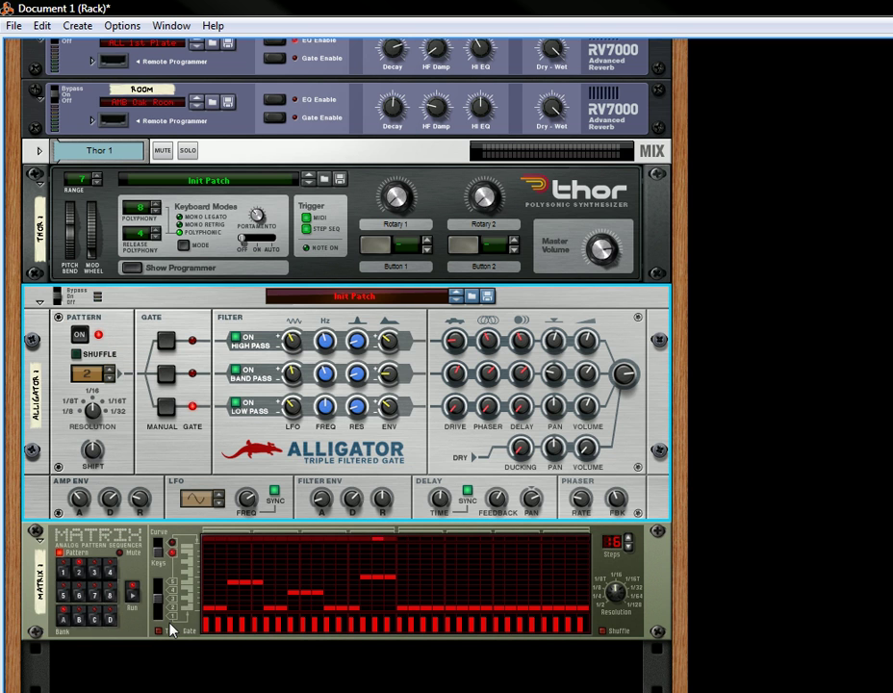
On the rear, cable Matrix Gate CV into Thor's Sequencer Control gate input, then return to the front
{"action": "key", "text": "Tab"}
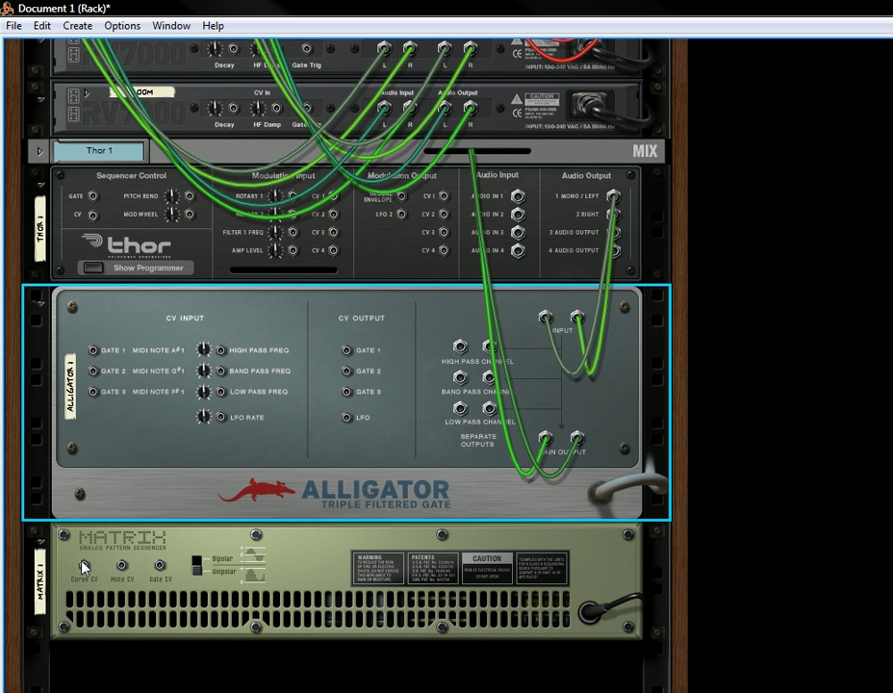
{"action": "left_click_drag", "start_coordinate": [121, 566], "coordinate": [93, 215]}
{"action": "left_click_drag", "start_coordinate": [160, 567], "coordinate": [92, 196]}
{"action": "key", "text": "Tab"}
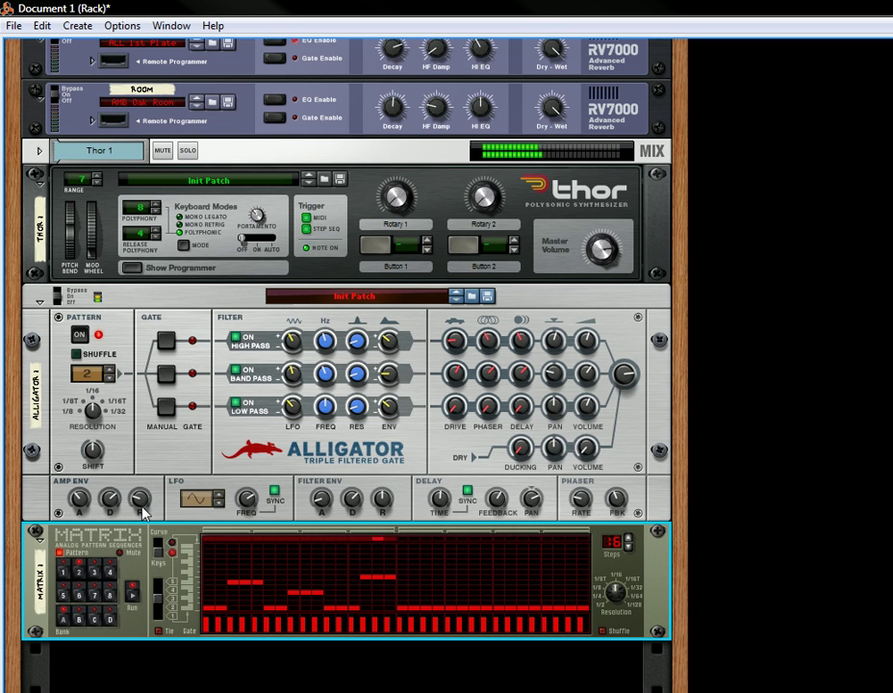
Set the Alligator amp envelope attack to 42 and release to 48
{"action": "mouse_move", "coordinate": [84, 507]}
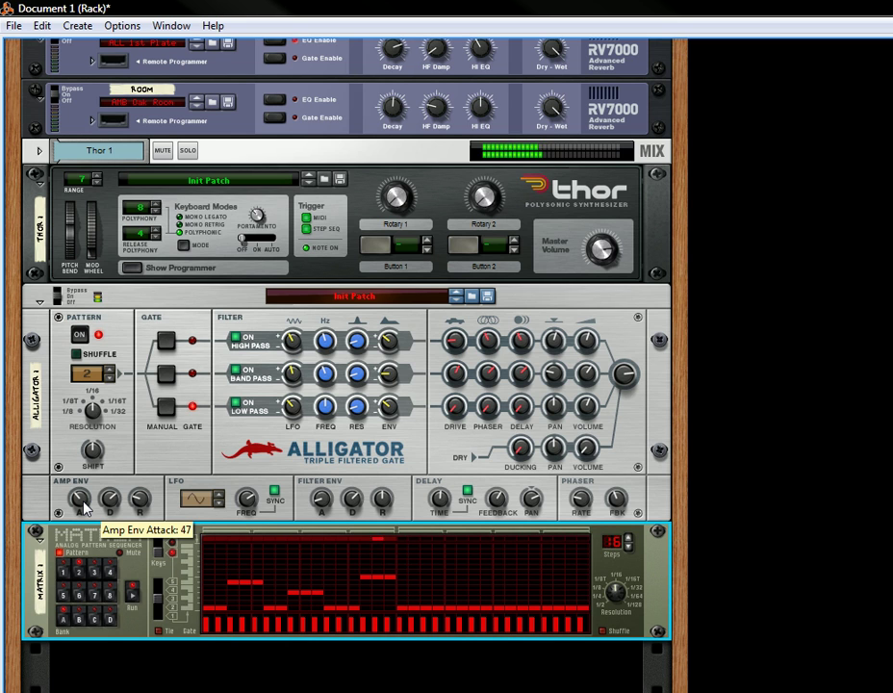
{"action": "left_click_drag", "start_coordinate": [84, 507], "coordinate": [85, 538]}
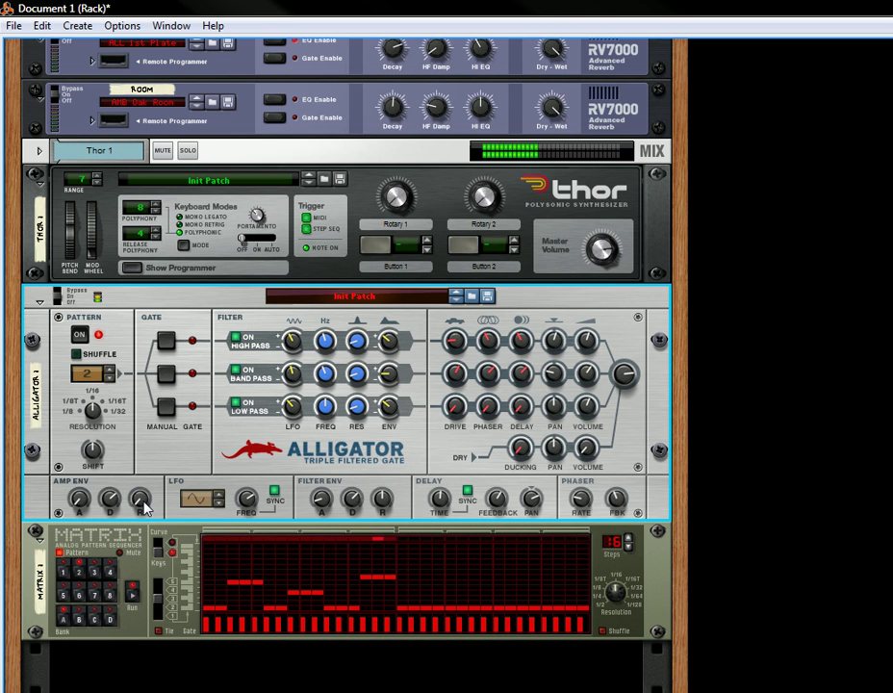
{"action": "mouse_move", "coordinate": [142, 501]}
{"action": "left_mouse_down"}
{"action": "mouse_move", "coordinate": [94, 488]}
{"action": "mouse_move", "coordinate": [113, 523]}
{"action": "mouse_move", "coordinate": [126, 511]}
{"action": "left_mouse_up"}
{"action": "left_click", "coordinate": [131, 591]}
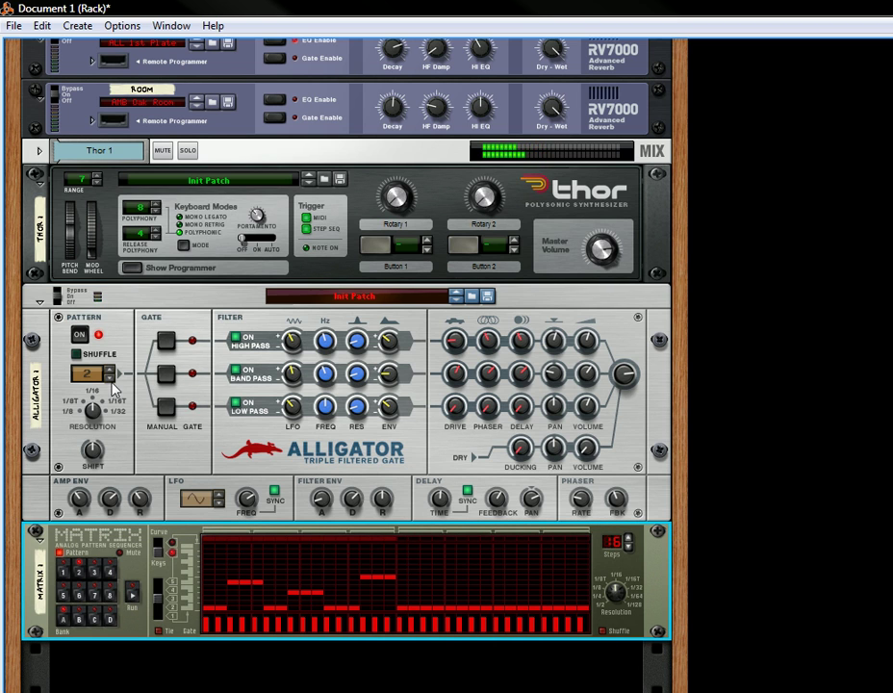
{"action": "left_click", "coordinate": [81, 337]}
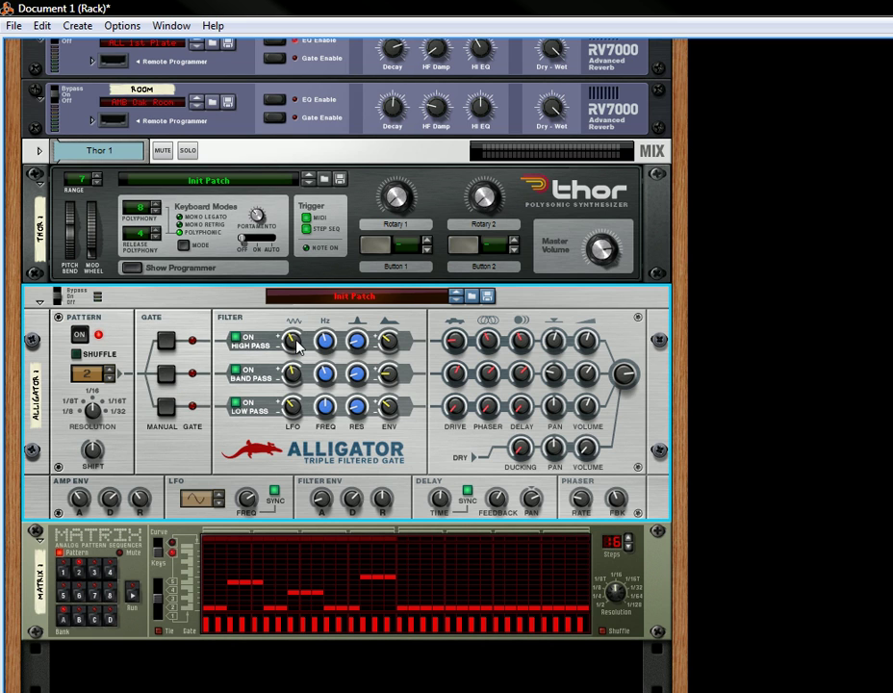
Pan the Alligator's high-pass channel to 18 and turn the Dry Volume down toward 0
{"action": "mouse_move", "coordinate": [295, 352]}
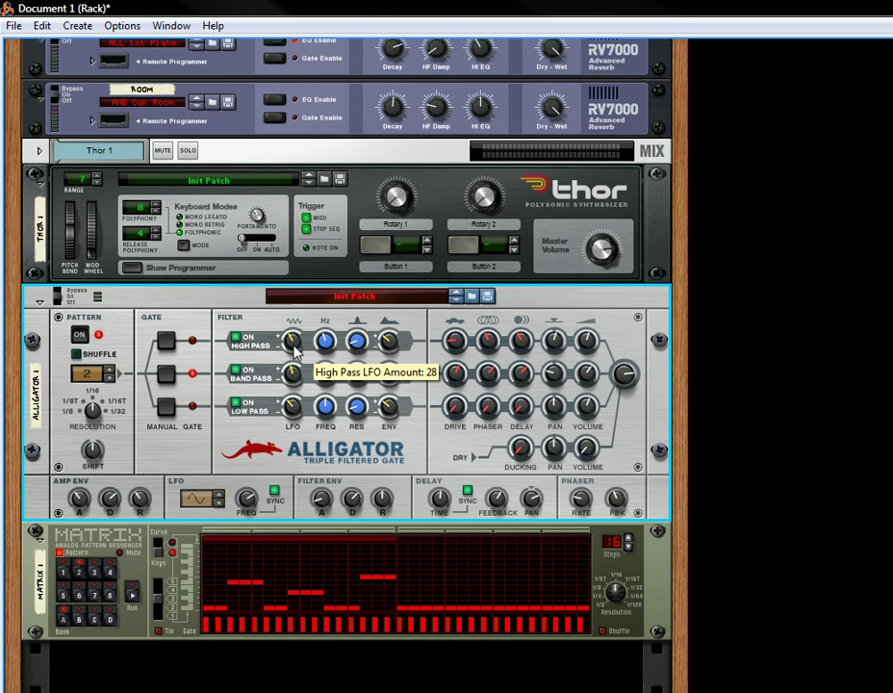
{"action": "mouse_move", "coordinate": [325, 348]}
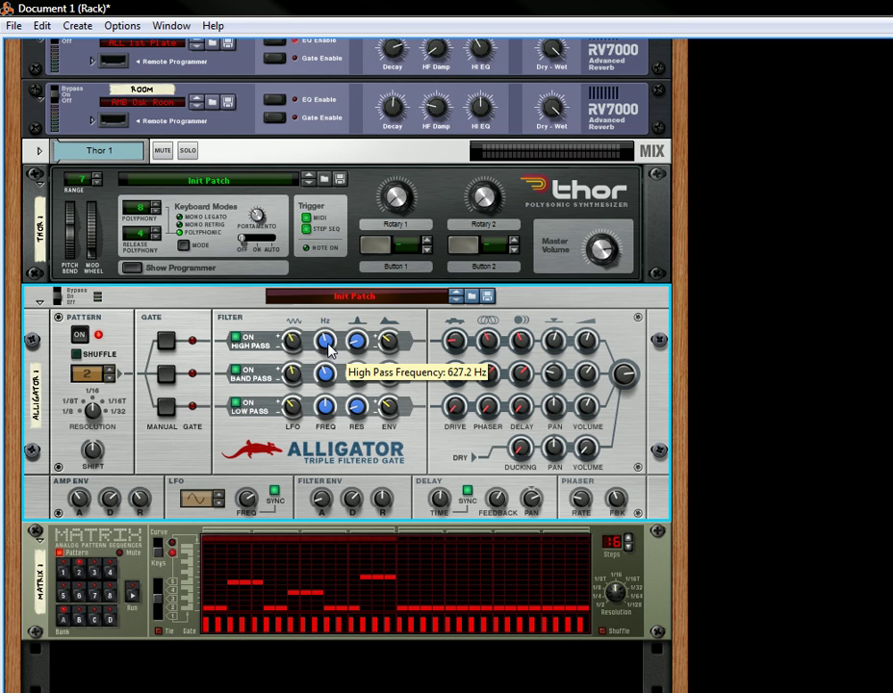
{"action": "mouse_move", "coordinate": [361, 352]}
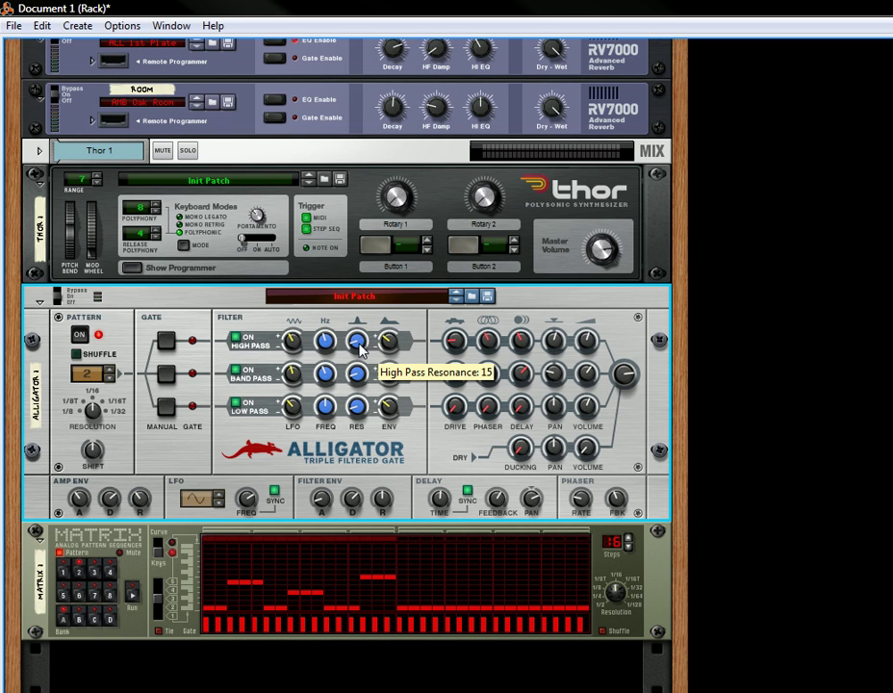
{"action": "mouse_move", "coordinate": [395, 351]}
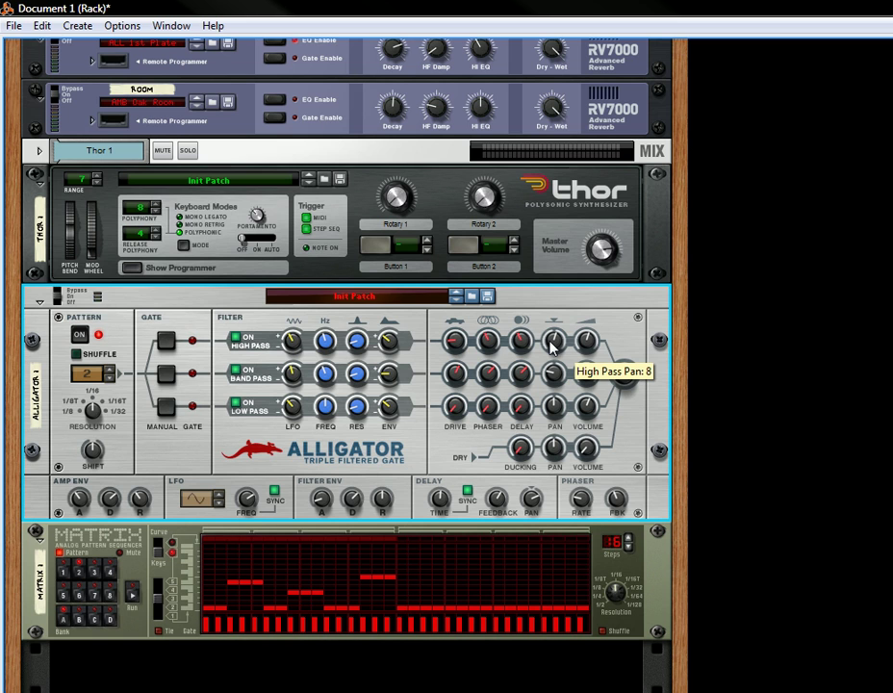
{"action": "mouse_move", "coordinate": [554, 356]}
{"action": "left_mouse_down"}
{"action": "mouse_move", "coordinate": [557, 365]}
{"action": "mouse_move", "coordinate": [565, 352]}
{"action": "left_mouse_up"}
{"action": "mouse_move", "coordinate": [568, 346]}
{"action": "left_mouse_down"}
{"action": "mouse_move", "coordinate": [572, 358]}
{"action": "mouse_move", "coordinate": [578, 352]}
{"action": "left_mouse_up"}
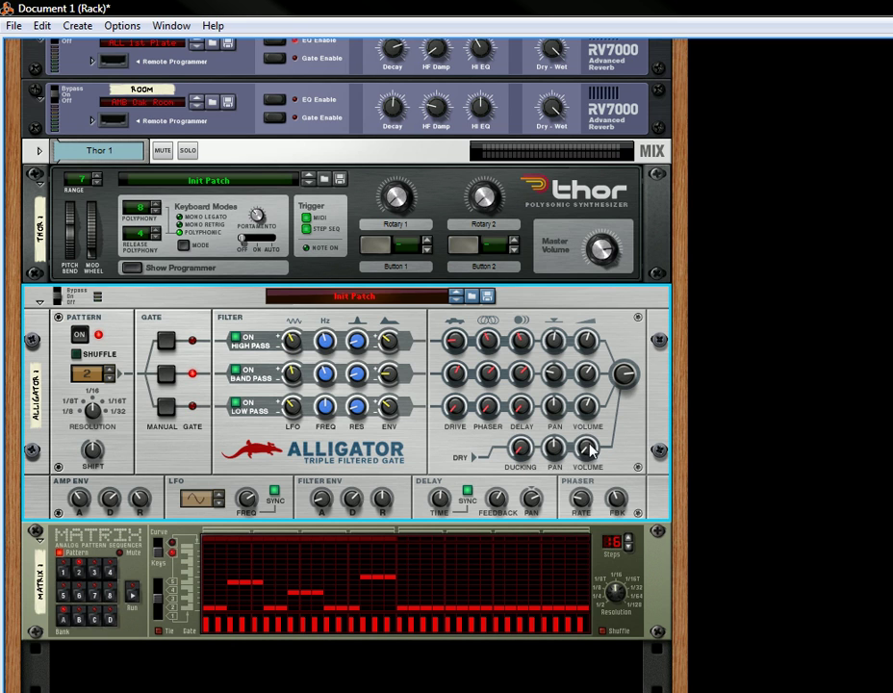
{"action": "left_click_drag", "start_coordinate": [590, 456], "coordinate": [610, 464]}
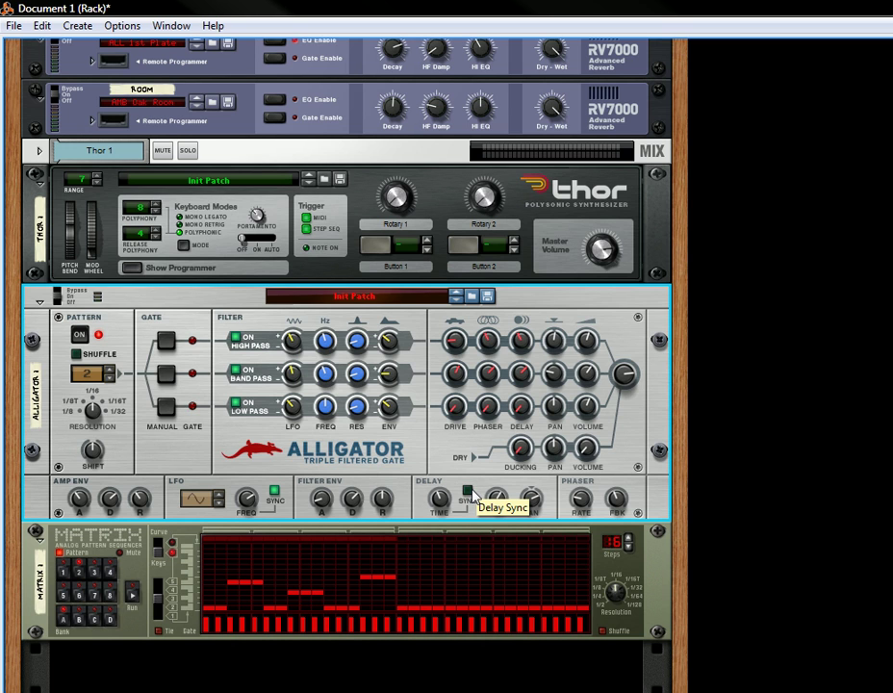
{"action": "left_click", "coordinate": [468, 492]}
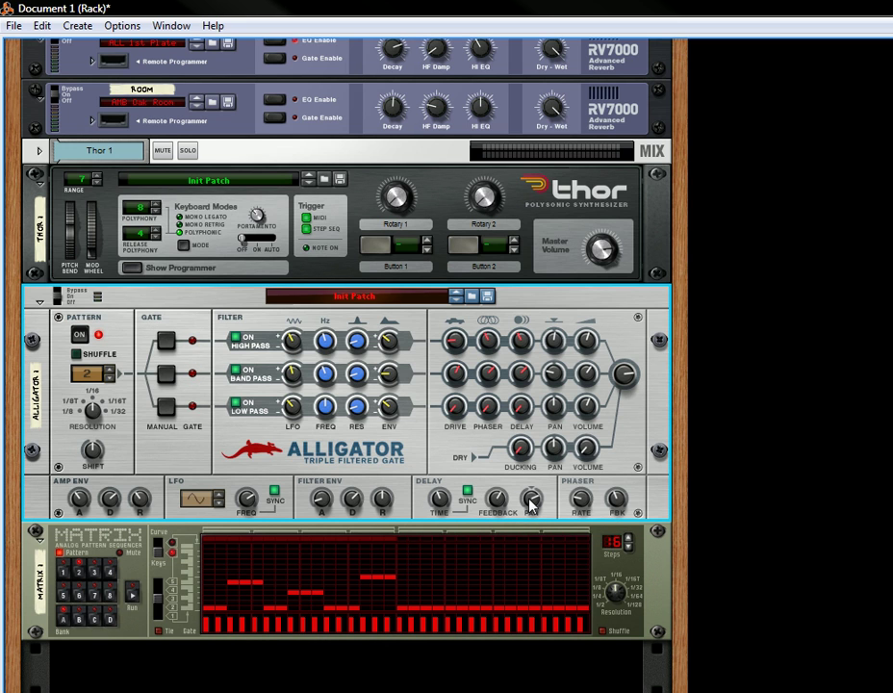
{"action": "mouse_move", "coordinate": [502, 510]}
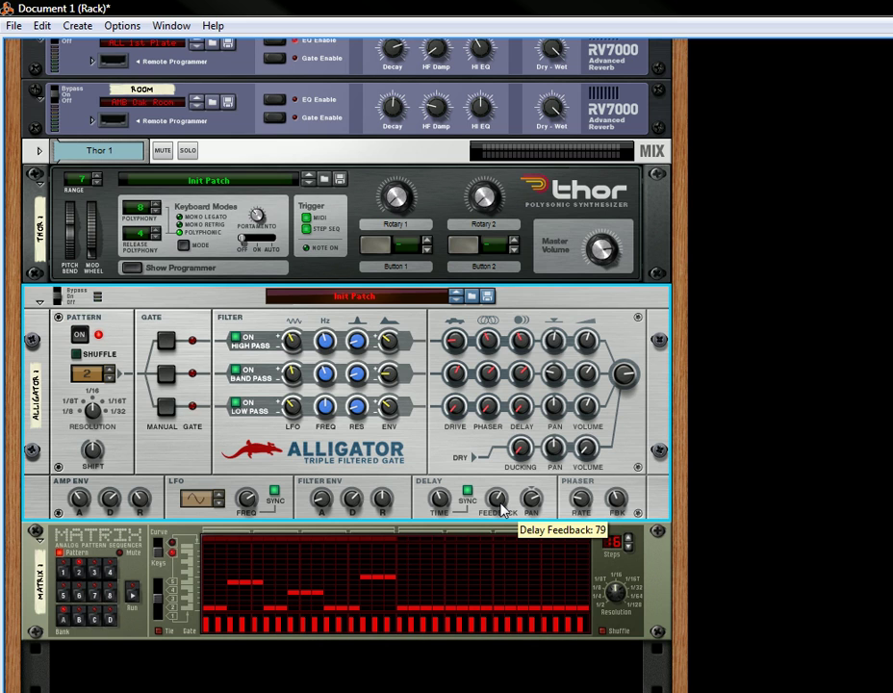
{"action": "mouse_move", "coordinate": [535, 517]}
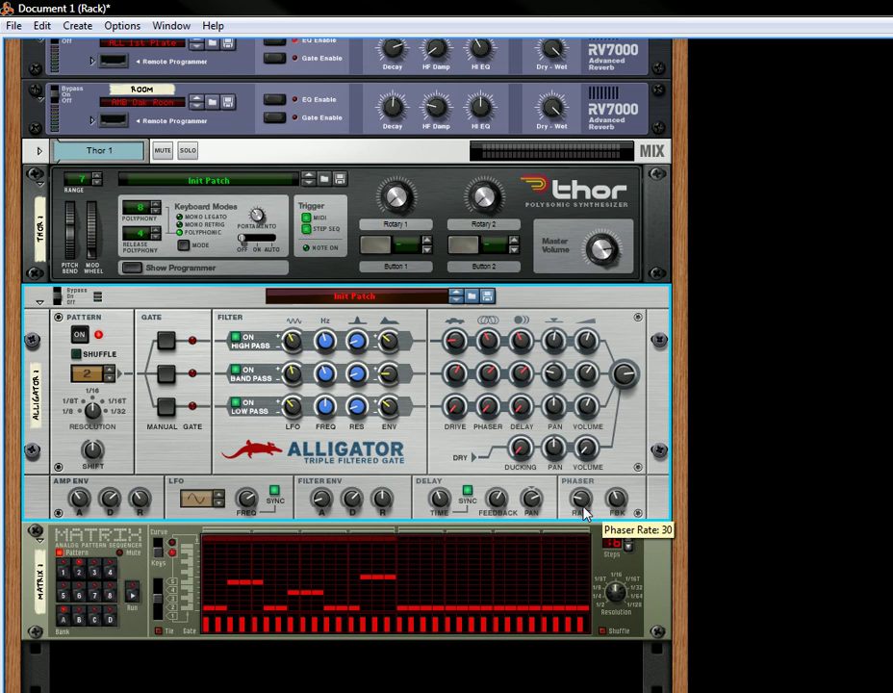
{"action": "mouse_move", "coordinate": [616, 509]}
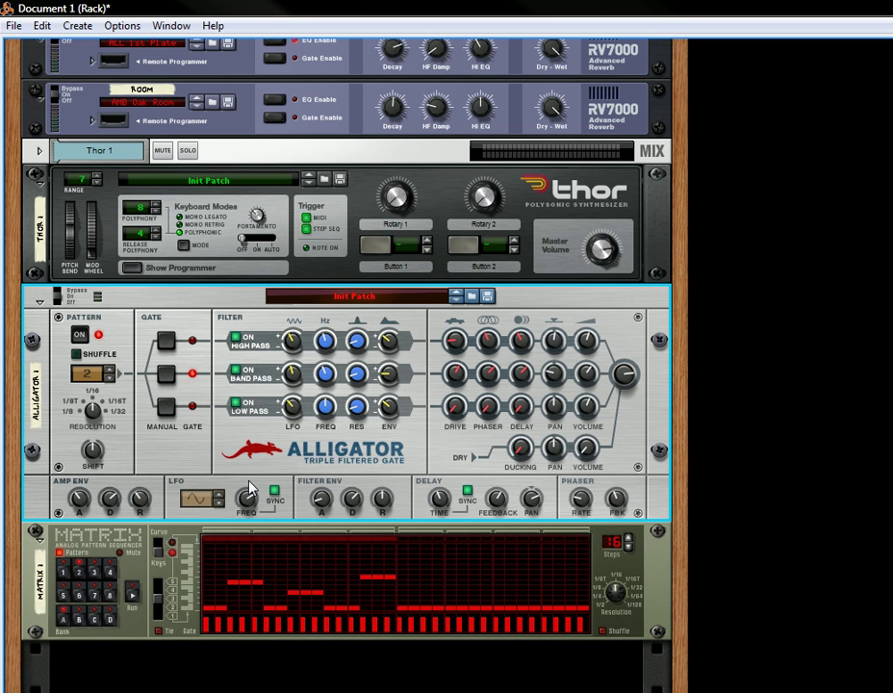
Start the Matrix, lower the Alligator low-pass volume to 72, and switch to gate pattern 4
{"action": "left_click", "coordinate": [134, 599]}
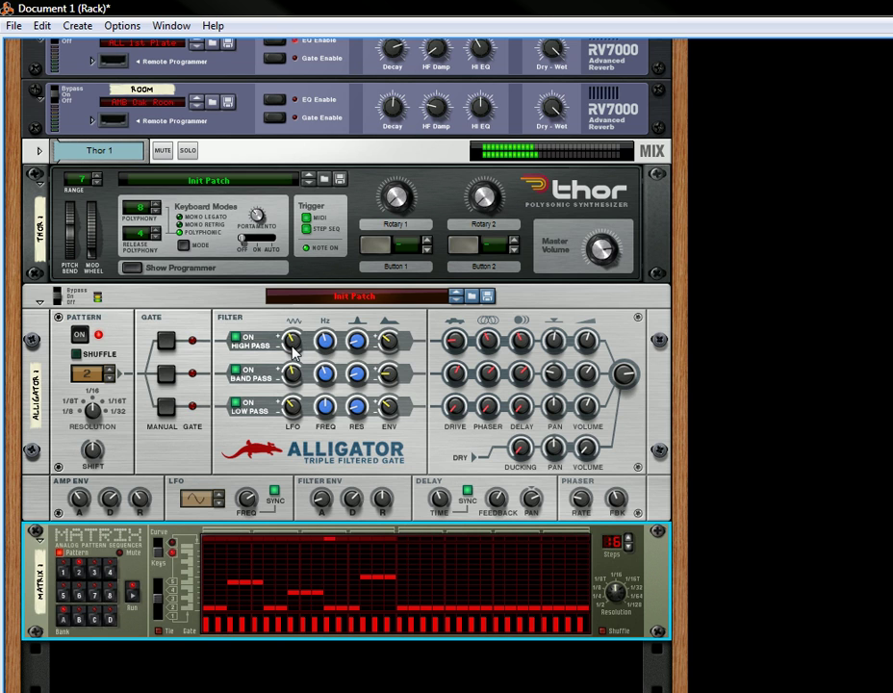
{"action": "left_click", "coordinate": [361, 382]}
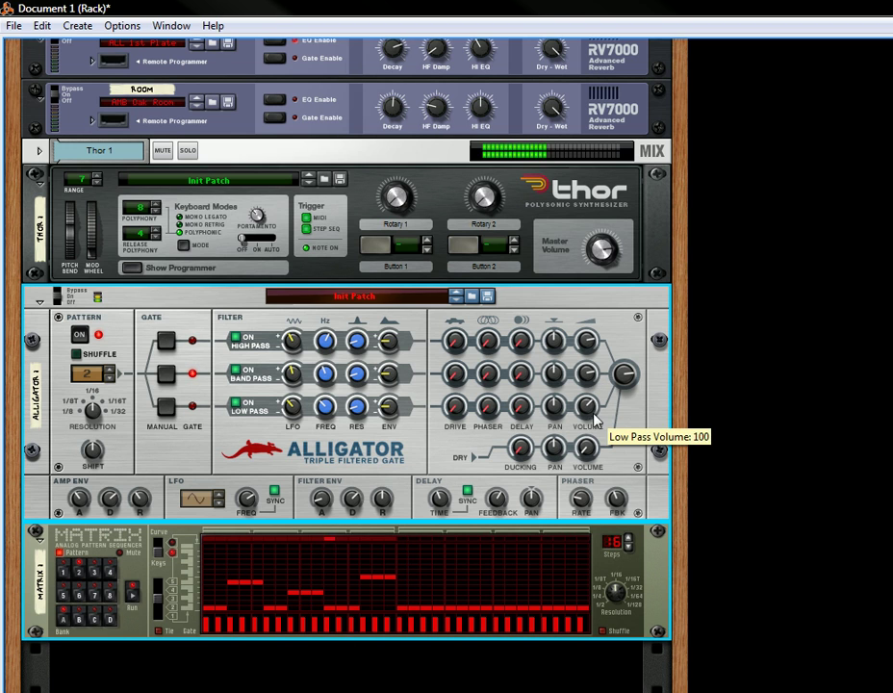
{"action": "left_click_drag", "start_coordinate": [592, 420], "coordinate": [632, 387]}
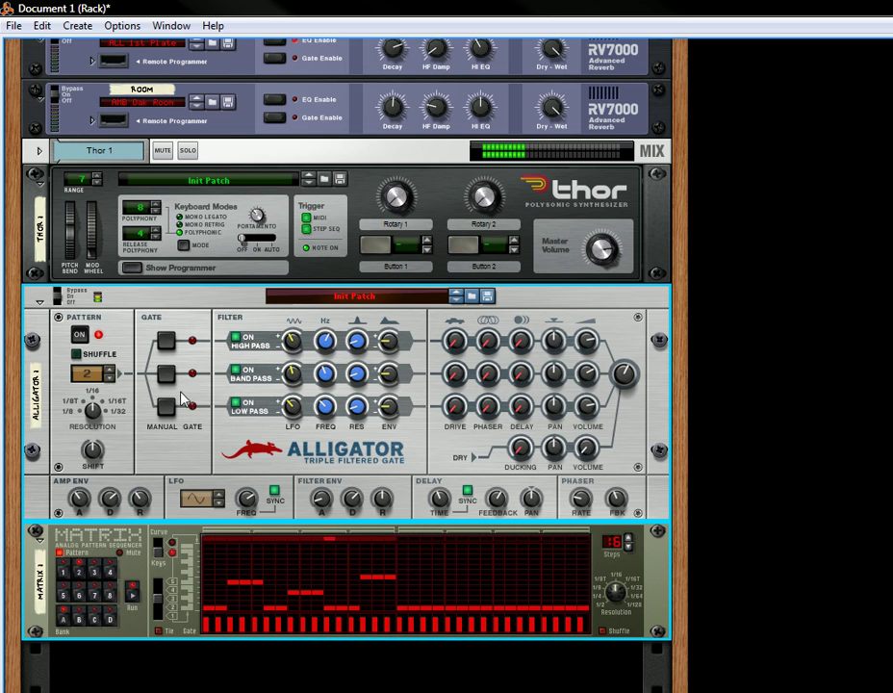
{"action": "left_click", "coordinate": [111, 372]}
{"action": "left_click", "coordinate": [110, 371]}
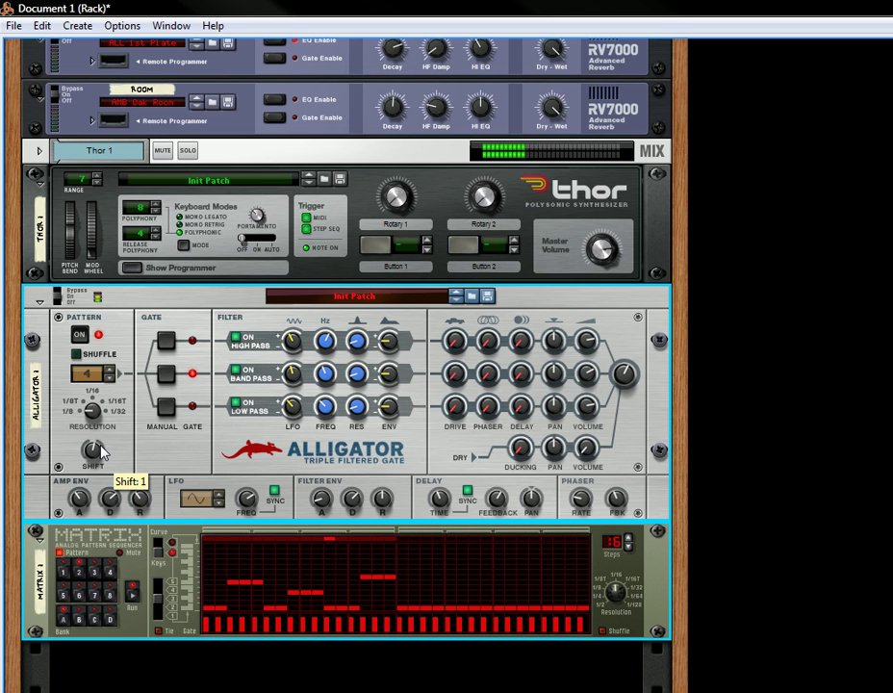
Turn the Alligator's LFO Sync off so the LFO runs free, around 151.7 Hz
{"action": "scroll", "coordinate": [106, 450], "scroll_direction": "up", "scroll_amount": 1}
{"action": "scroll", "coordinate": [112, 445], "scroll_direction": "down", "scroll_amount": 1}
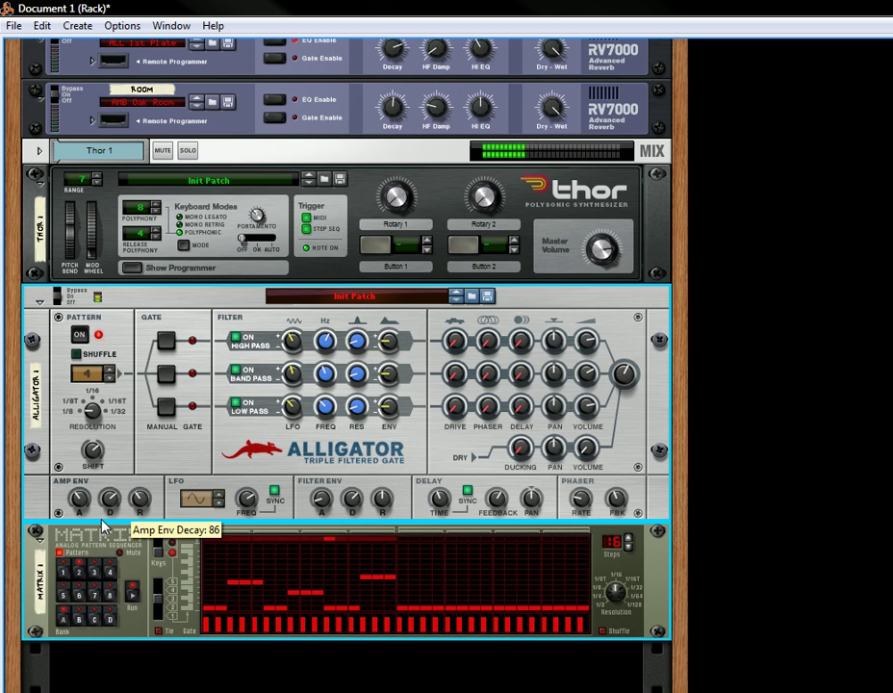
{"action": "scroll", "coordinate": [92, 512], "scroll_direction": "down", "scroll_amount": 6}
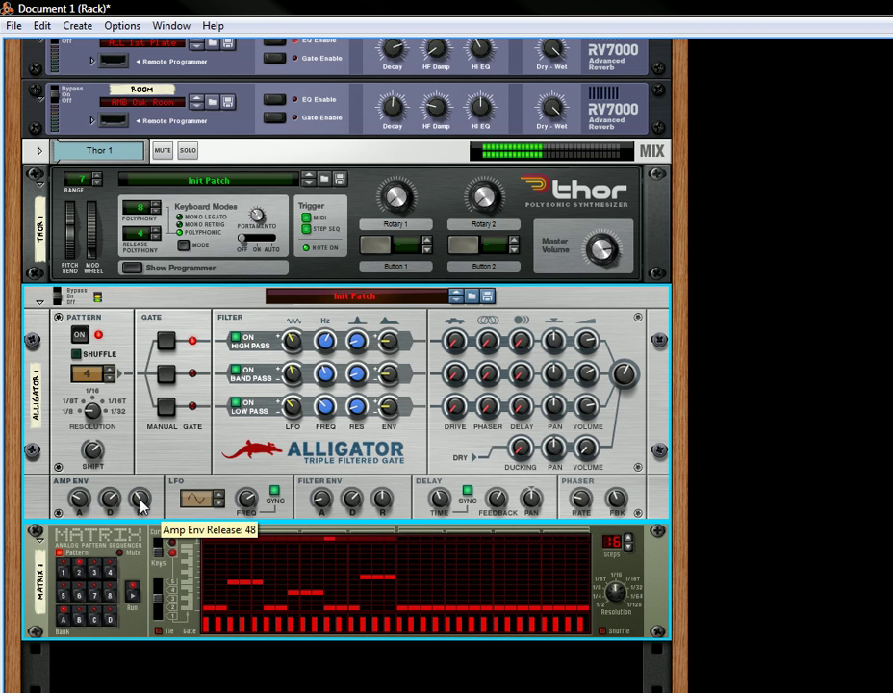
{"action": "scroll", "coordinate": [144, 508], "scroll_direction": "up", "scroll_amount": 2}
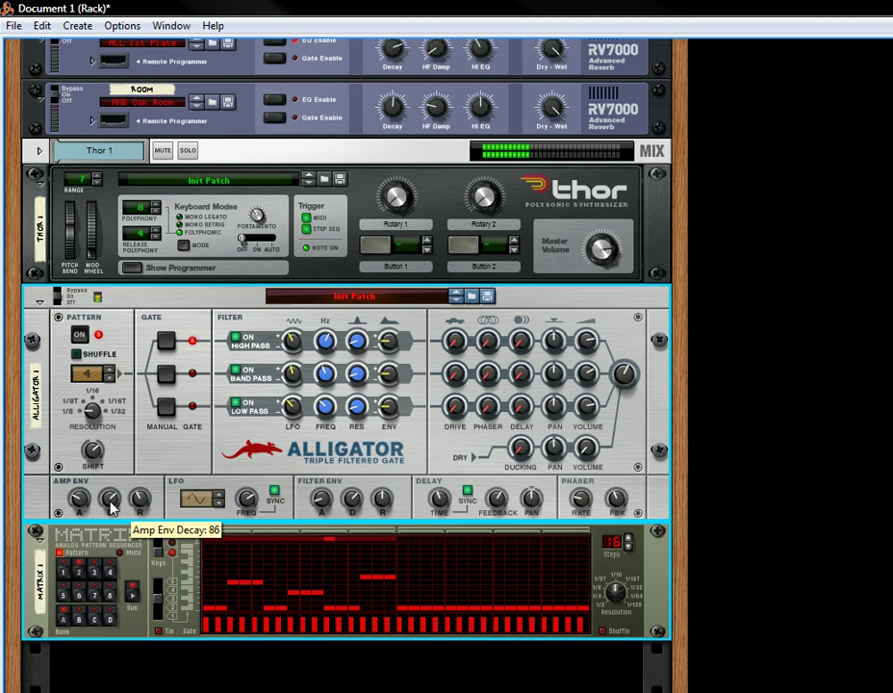
{"action": "scroll", "coordinate": [112, 508], "scroll_direction": "down", "scroll_amount": 4}
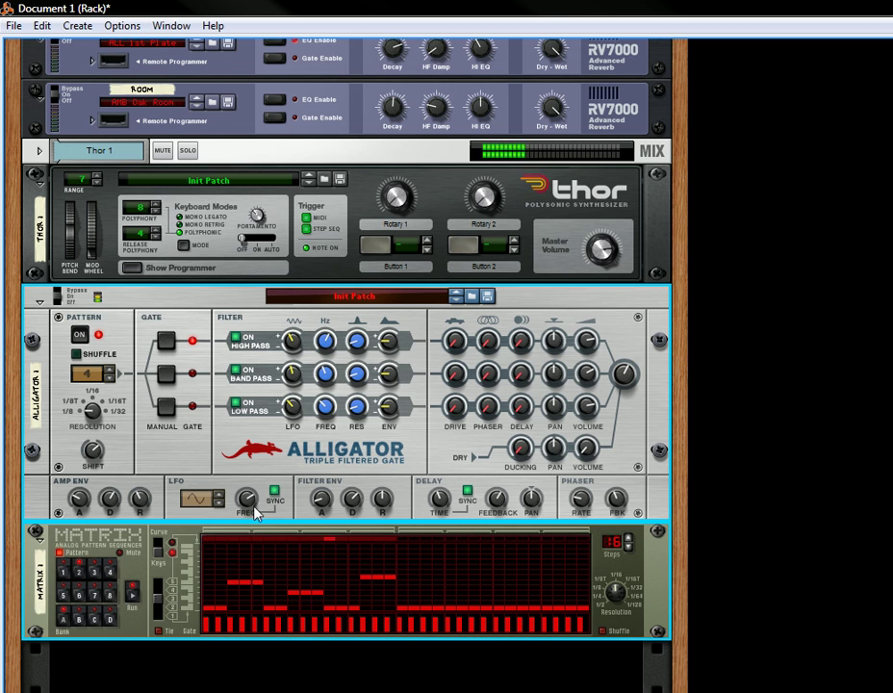
{"action": "scroll", "coordinate": [255, 515], "scroll_direction": "down", "scroll_amount": 6}
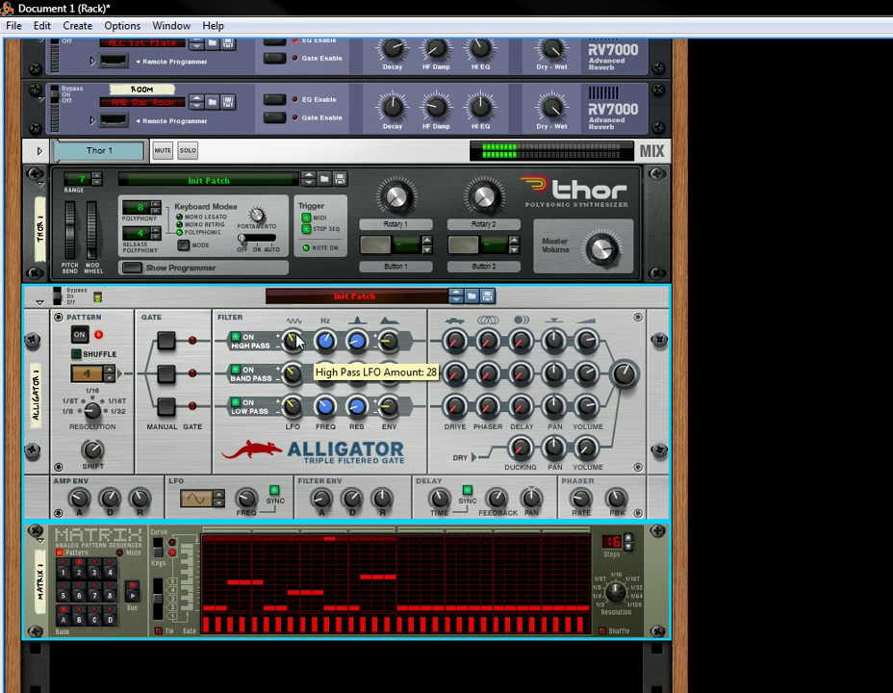
{"action": "scroll", "coordinate": [296, 341], "scroll_direction": "down", "scroll_amount": 3}
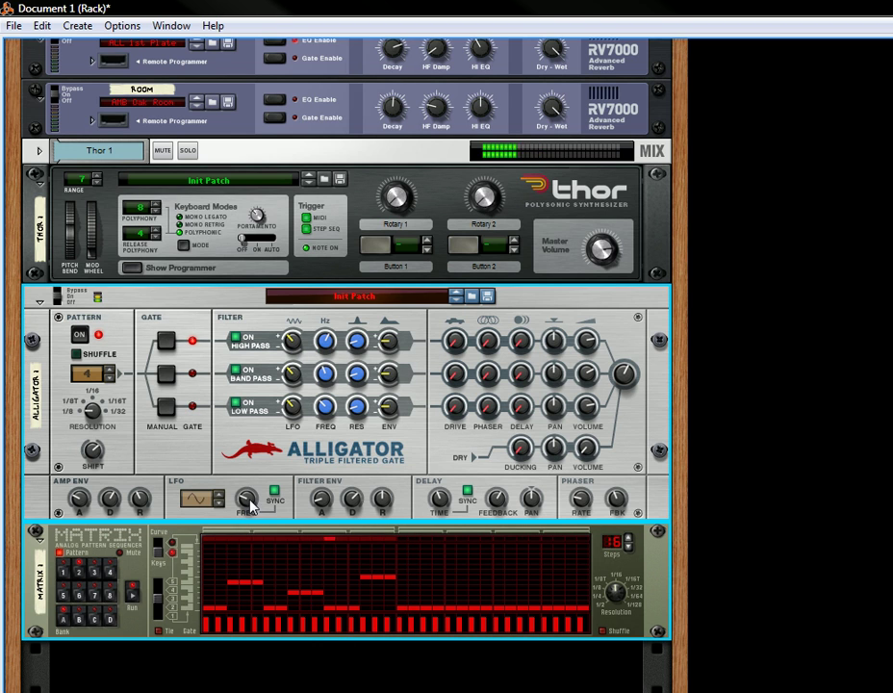
{"action": "scroll", "coordinate": [249, 504], "scroll_direction": "down", "scroll_amount": 5}
{"action": "left_click", "coordinate": [275, 495]}
{"action": "scroll", "coordinate": [252, 498], "scroll_direction": "up", "scroll_amount": 5}
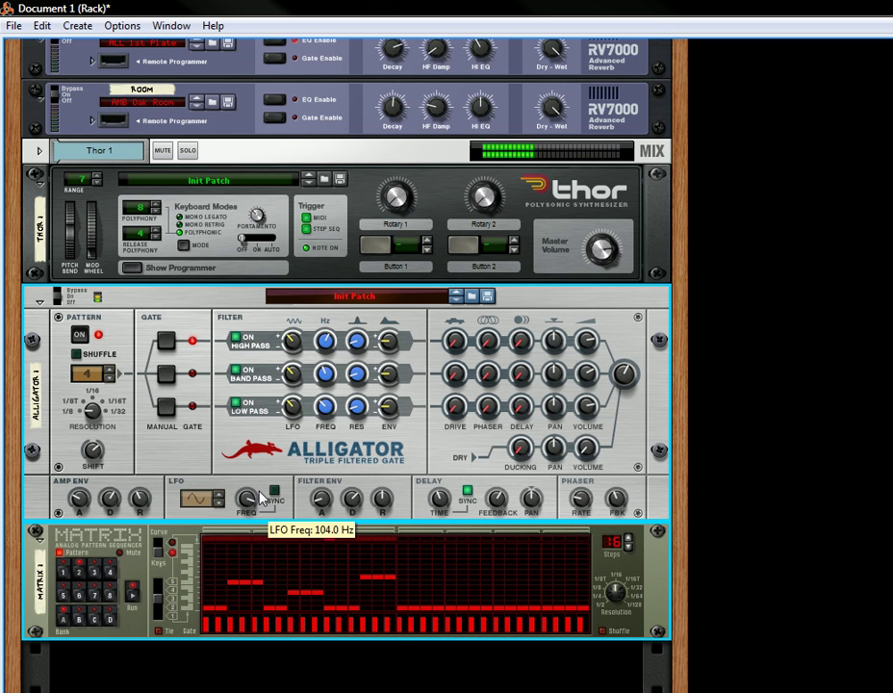
{"action": "scroll", "coordinate": [260, 498], "scroll_direction": "up", "scroll_amount": 2}
{"action": "scroll", "coordinate": [262, 500], "scroll_direction": "down", "scroll_amount": 3}
Turn LFO Sync back on, set low-pass LFO amount to -26 and band-pass LFO amount to 0
{"action": "scroll", "coordinate": [265, 502], "scroll_direction": "down", "scroll_amount": 2}
{"action": "scroll", "coordinate": [267, 500], "scroll_direction": "up", "scroll_amount": 4}
{"action": "scroll", "coordinate": [268, 497], "scroll_direction": "down", "scroll_amount": 4}
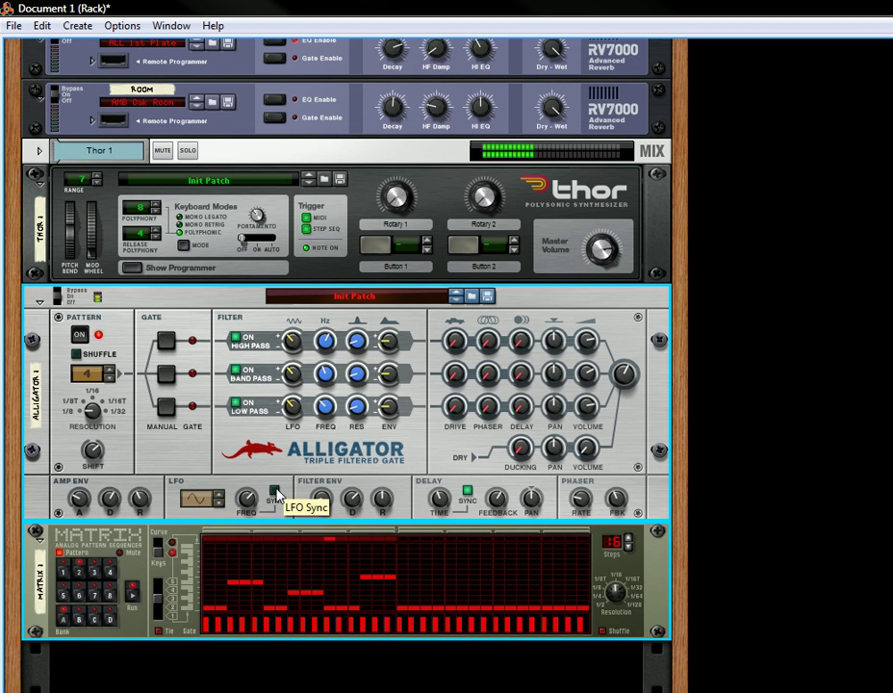
{"action": "left_click", "coordinate": [275, 492]}
{"action": "scroll", "coordinate": [292, 404], "scroll_direction": "down", "scroll_amount": 3}
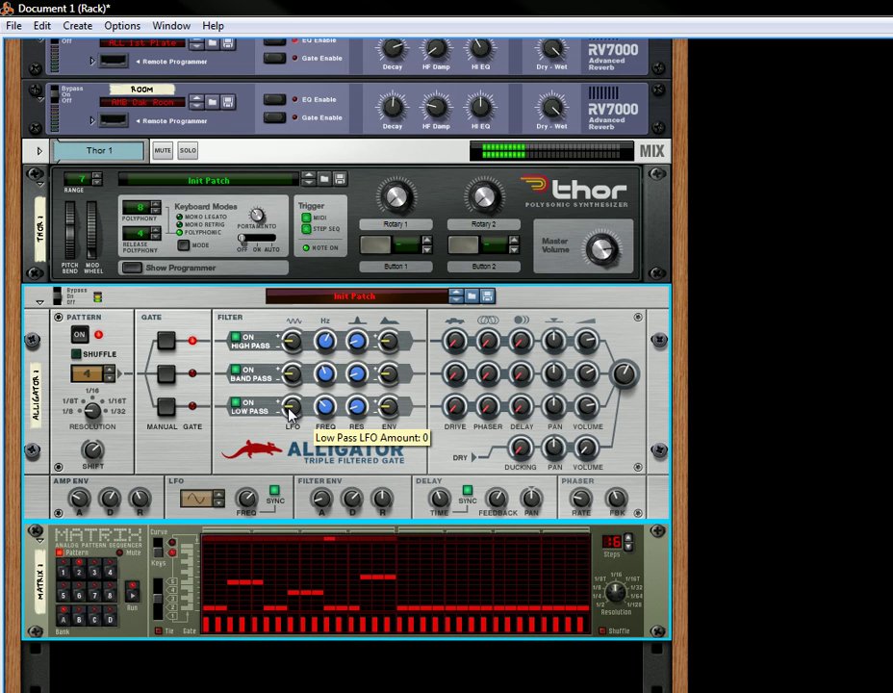
{"action": "left_click_drag", "start_coordinate": [291, 411], "coordinate": [289, 420]}
{"action": "left_click_drag", "start_coordinate": [292, 373], "coordinate": [295, 326]}
{"action": "left_click_drag", "start_coordinate": [294, 375], "coordinate": [296, 396]}
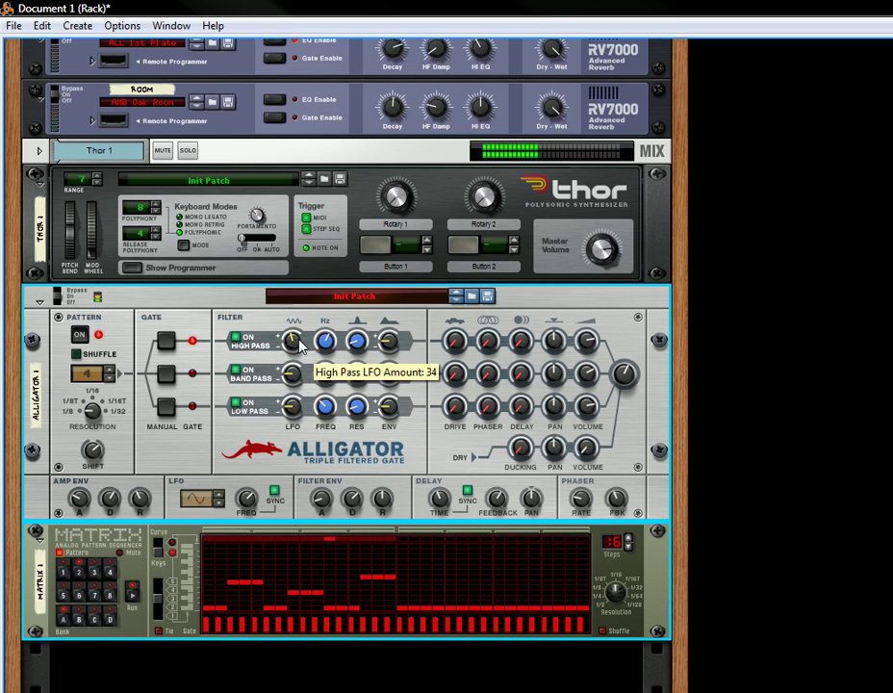
Lower high-pass cutoff to ~391 Hz and band-pass to 579.8 Hz, raise resonances, and set high-pass envelope to 31
{"action": "left_click_drag", "start_coordinate": [327, 344], "coordinate": [328, 402]}
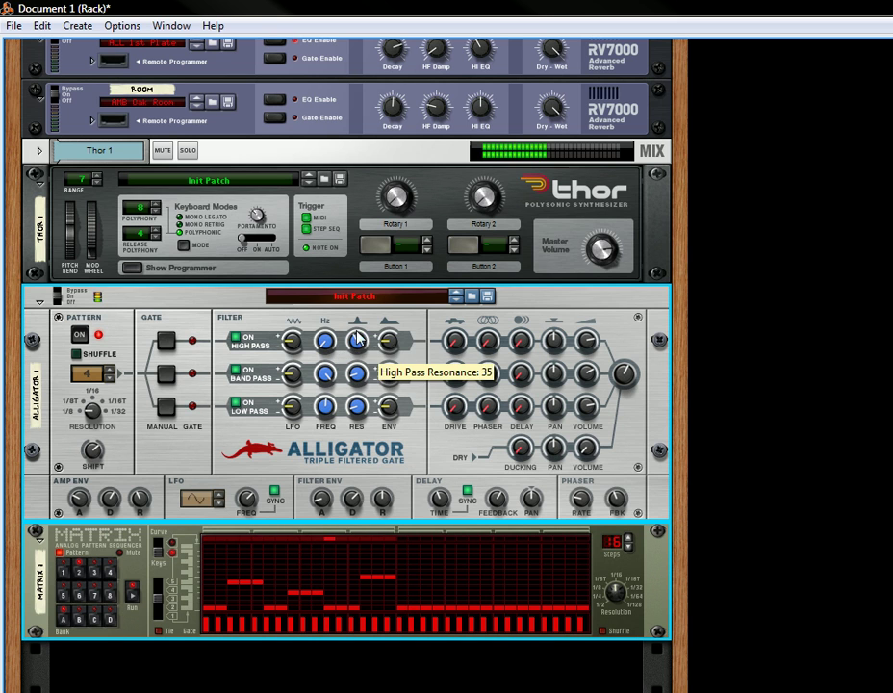
{"action": "left_click_drag", "start_coordinate": [358, 340], "coordinate": [362, 333]}
{"action": "left_click_drag", "start_coordinate": [361, 375], "coordinate": [359, 337]}
{"action": "left_click_drag", "start_coordinate": [333, 390], "coordinate": [334, 424]}
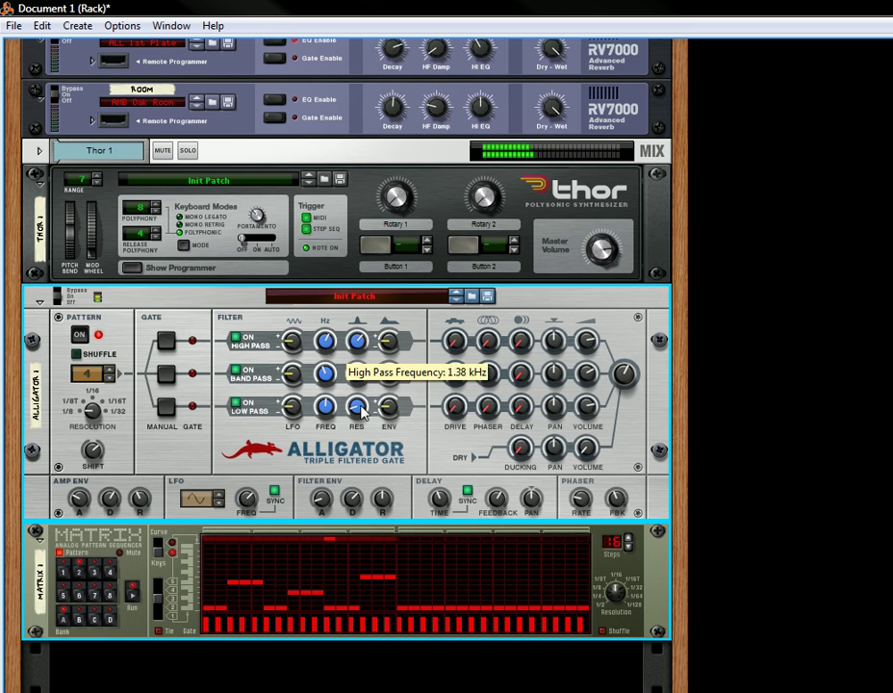
{"action": "left_click_drag", "start_coordinate": [359, 377], "coordinate": [359, 356]}
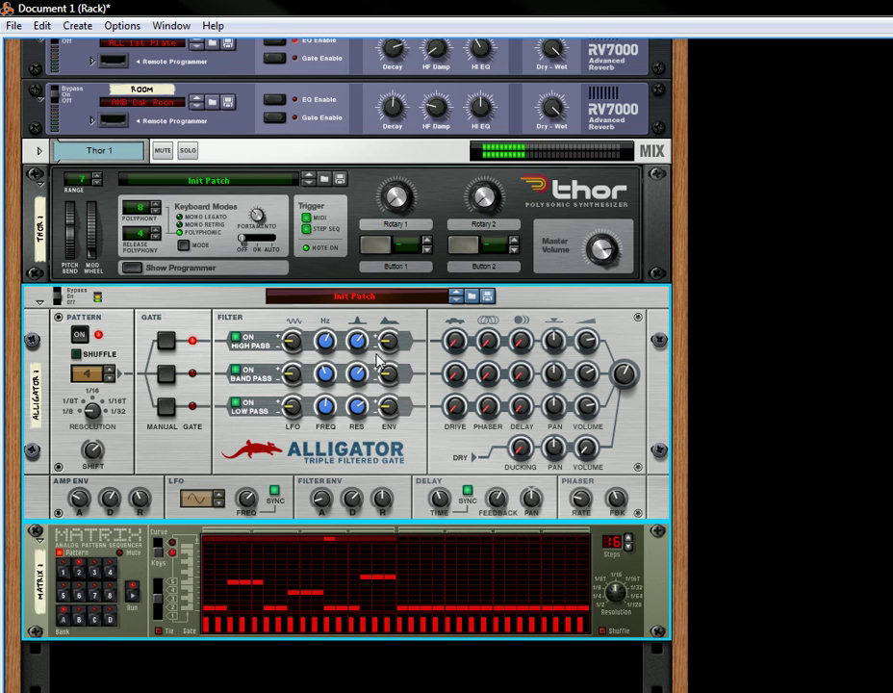
{"action": "mouse_move", "coordinate": [391, 336]}
{"action": "left_mouse_down"}
{"action": "mouse_move", "coordinate": [395, 329]}
{"action": "mouse_move", "coordinate": [399, 344]}
{"action": "left_mouse_up"}
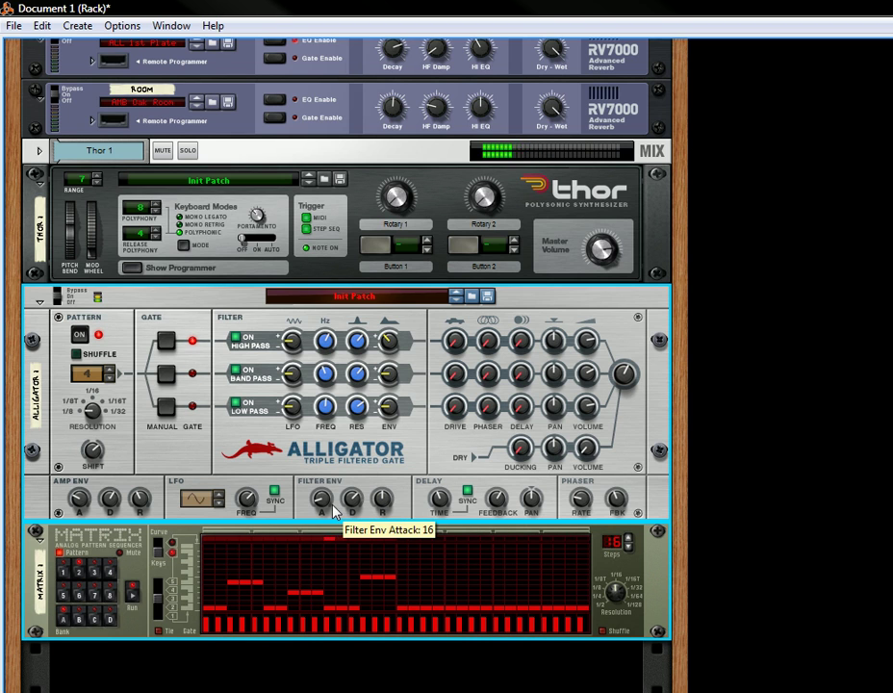
Lengthen filter envelope attack, raise release to 95, and rebalance the high-pass and low-pass envelope amounts
{"action": "left_click_drag", "start_coordinate": [325, 507], "coordinate": [325, 496]}
{"action": "left_click_drag", "start_coordinate": [382, 497], "coordinate": [380, 426]}
{"action": "left_click_drag", "start_coordinate": [397, 343], "coordinate": [398, 396]}
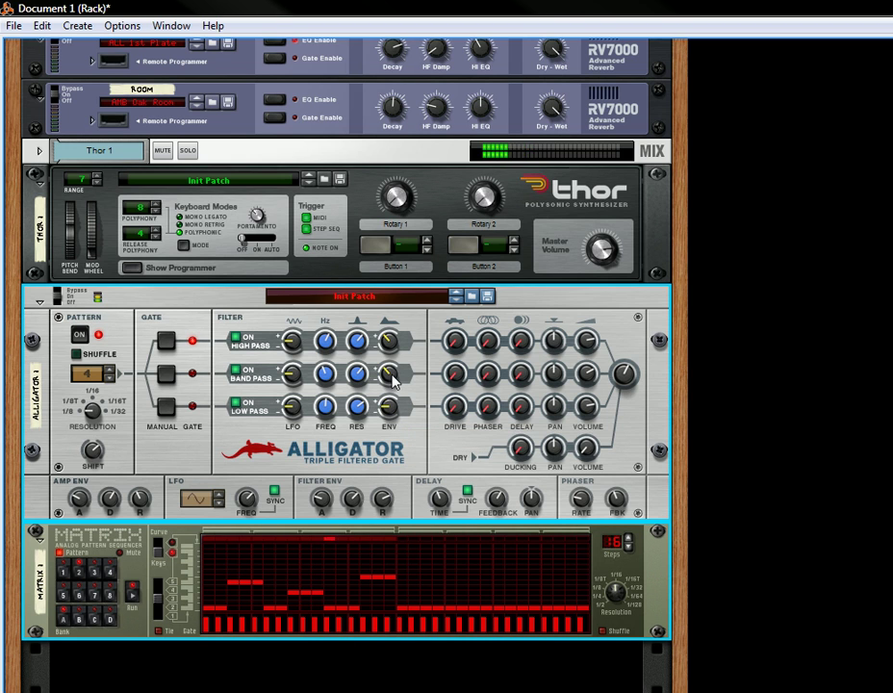
{"action": "left_click_drag", "start_coordinate": [390, 354], "coordinate": [392, 364]}
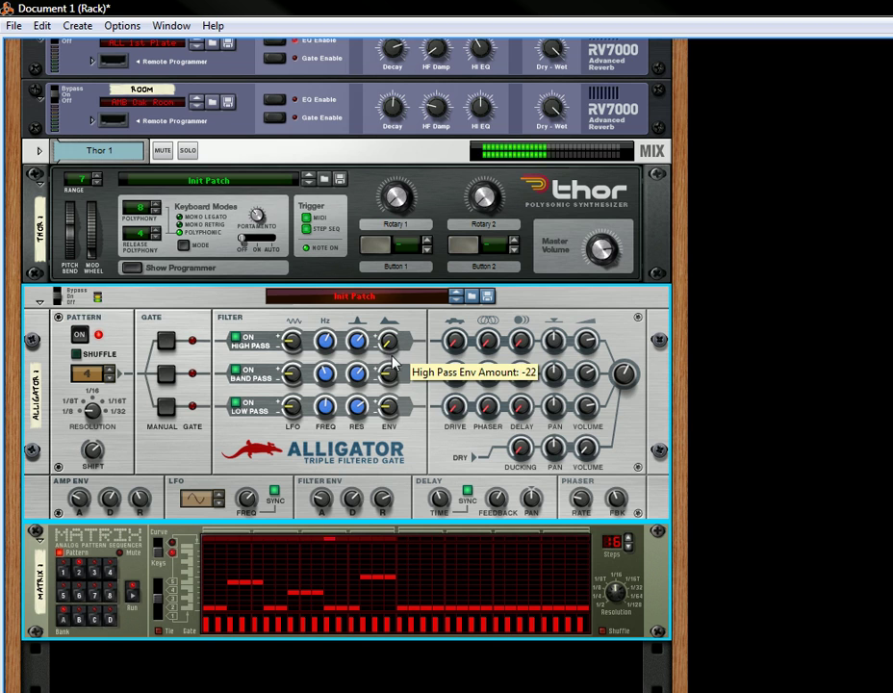
{"action": "left_click_drag", "start_coordinate": [396, 413], "coordinate": [399, 423]}
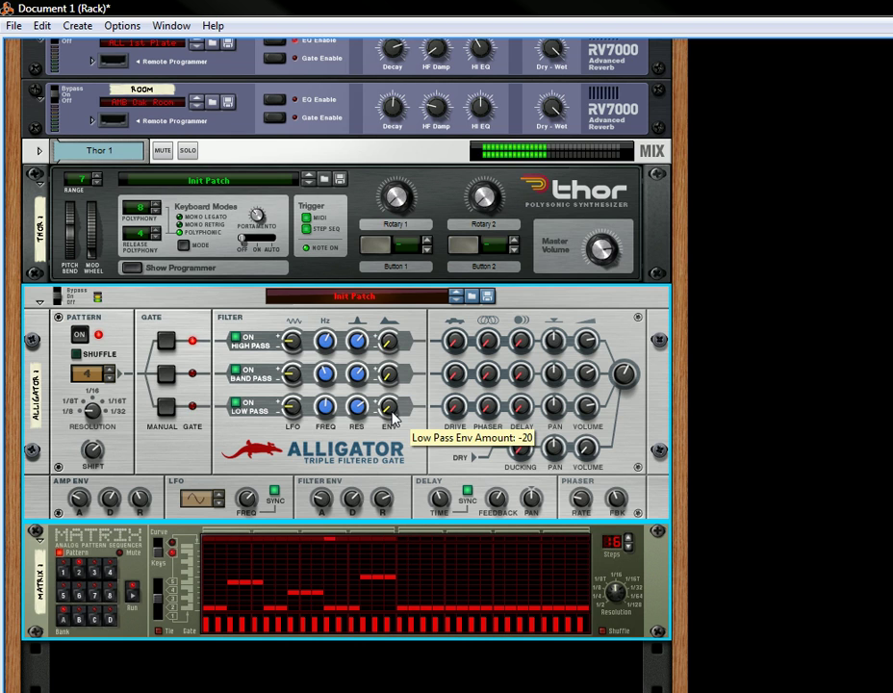
{"action": "left_click", "coordinate": [393, 414], "text": "ctrl"}
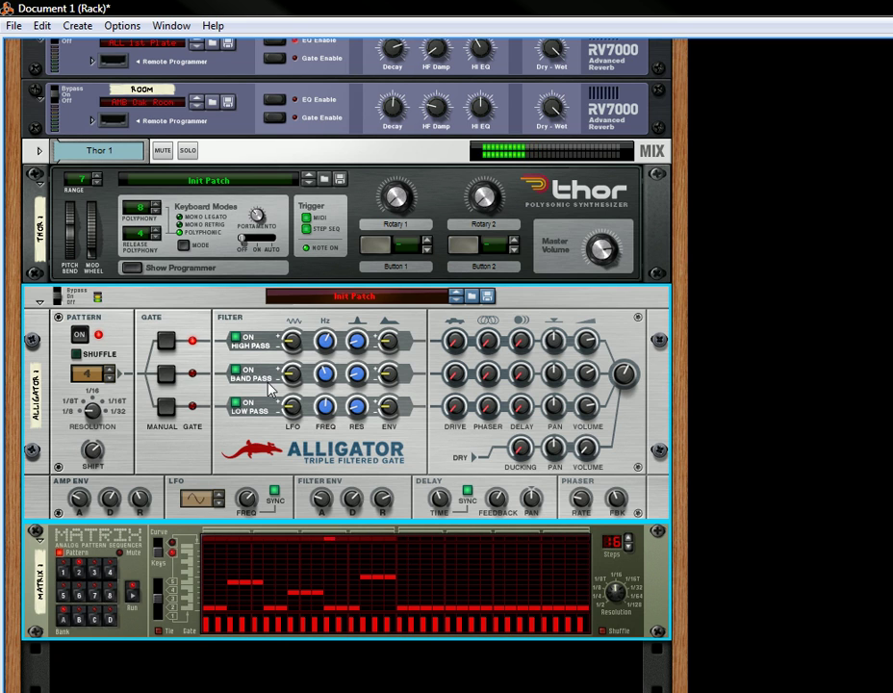
Set Alligator drive to 67 band-pass, 48 low-pass, 42 high-pass, and phaser to 48 band-pass, 85 low-pass
{"action": "mouse_move", "coordinate": [473, 369]}
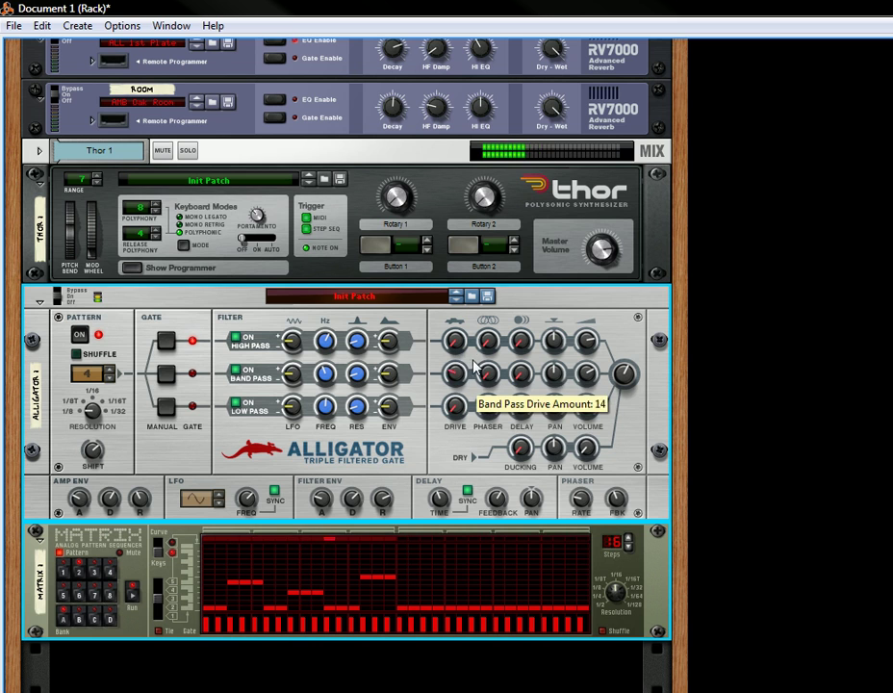
{"action": "left_click_drag", "start_coordinate": [473, 368], "coordinate": [473, 337]}
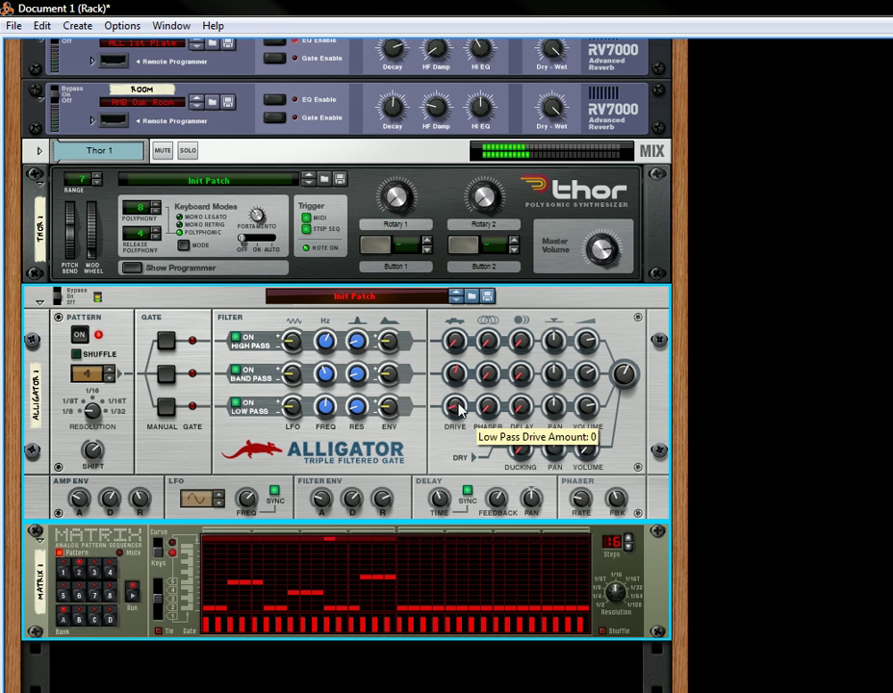
{"action": "left_click_drag", "start_coordinate": [460, 409], "coordinate": [460, 394]}
{"action": "left_click_drag", "start_coordinate": [455, 339], "coordinate": [488, 324]}
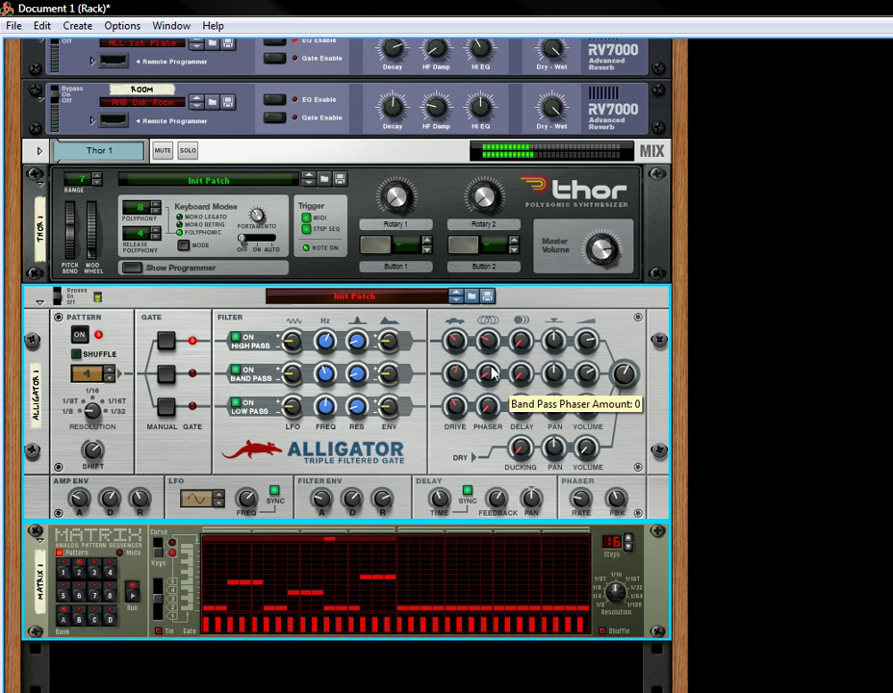
{"action": "left_click_drag", "start_coordinate": [491, 374], "coordinate": [491, 357]}
{"action": "left_click_drag", "start_coordinate": [488, 406], "coordinate": [524, 399]}
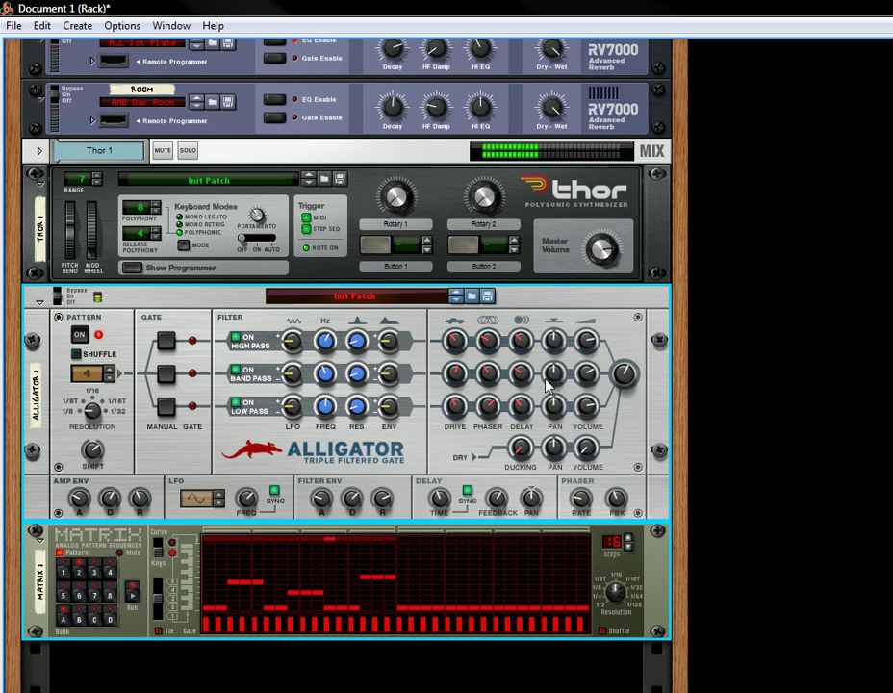
Pan delay to 28, low-pass to 20, high-pass to 31; set volumes low-pass 74, high-pass 84, dry 89
{"action": "mouse_move", "coordinate": [555, 341]}
{"action": "left_mouse_down"}
{"action": "mouse_move", "coordinate": [561, 354]}
{"action": "mouse_move", "coordinate": [559, 326]}
{"action": "left_mouse_up"}
{"action": "left_click_drag", "start_coordinate": [546, 509], "coordinate": [548, 508]}
{"action": "left_click_drag", "start_coordinate": [585, 409], "coordinate": [585, 416]}
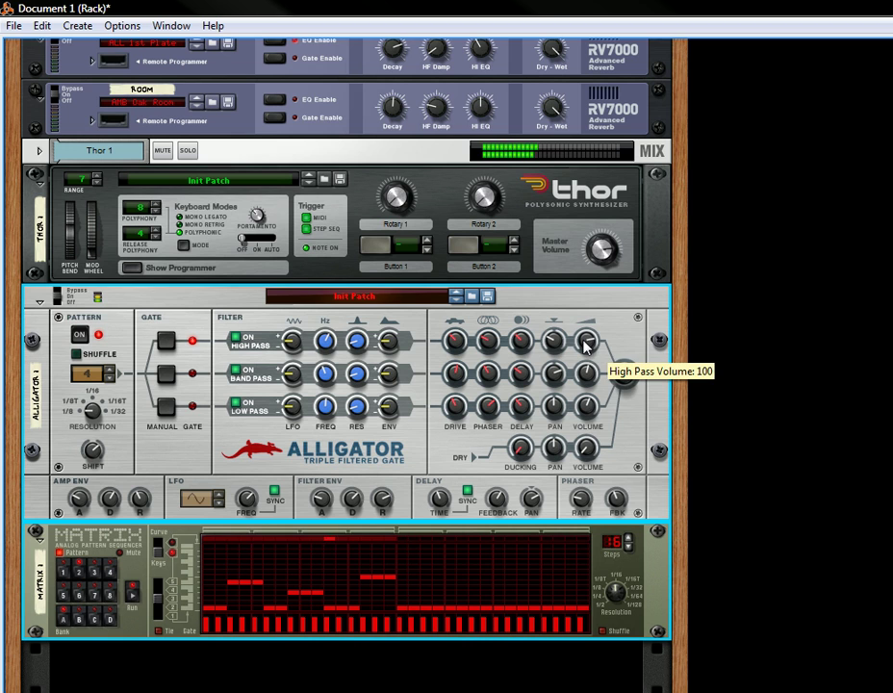
{"action": "left_click_drag", "start_coordinate": [585, 346], "coordinate": [585, 354]}
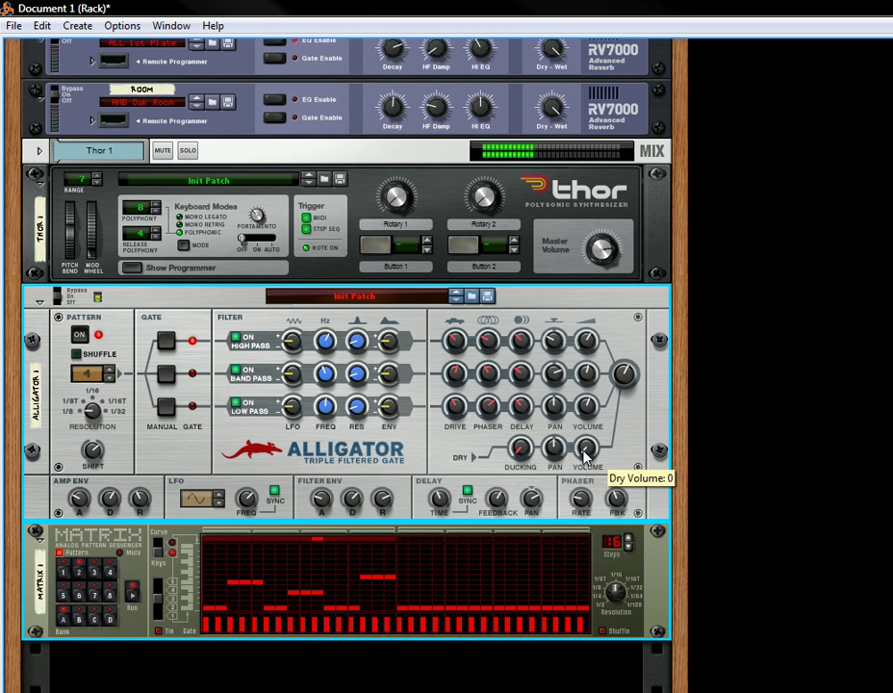
{"action": "left_click_drag", "start_coordinate": [584, 454], "coordinate": [589, 356]}
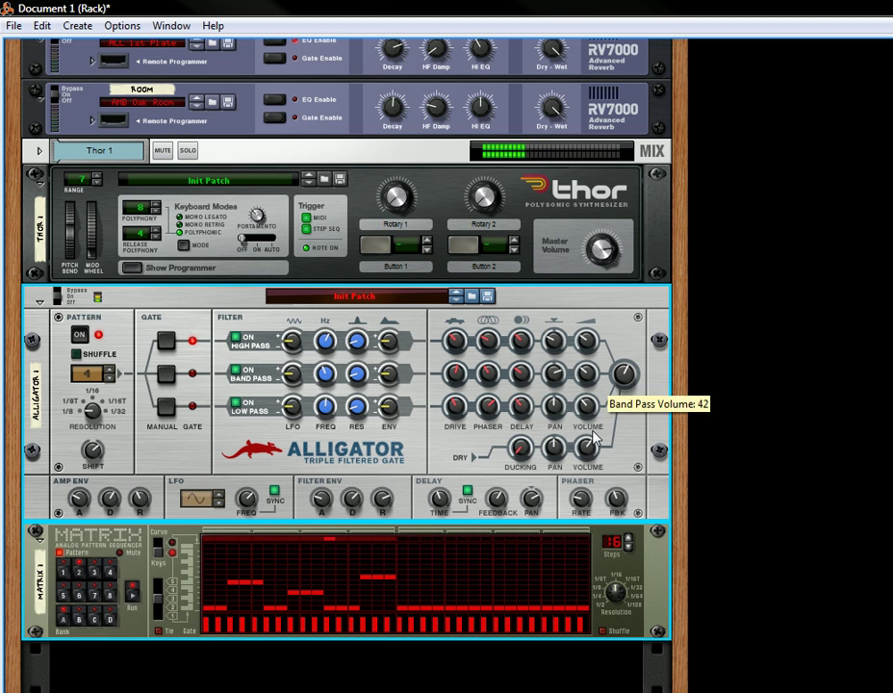
{"action": "left_click_drag", "start_coordinate": [589, 446], "coordinate": [560, 469]}
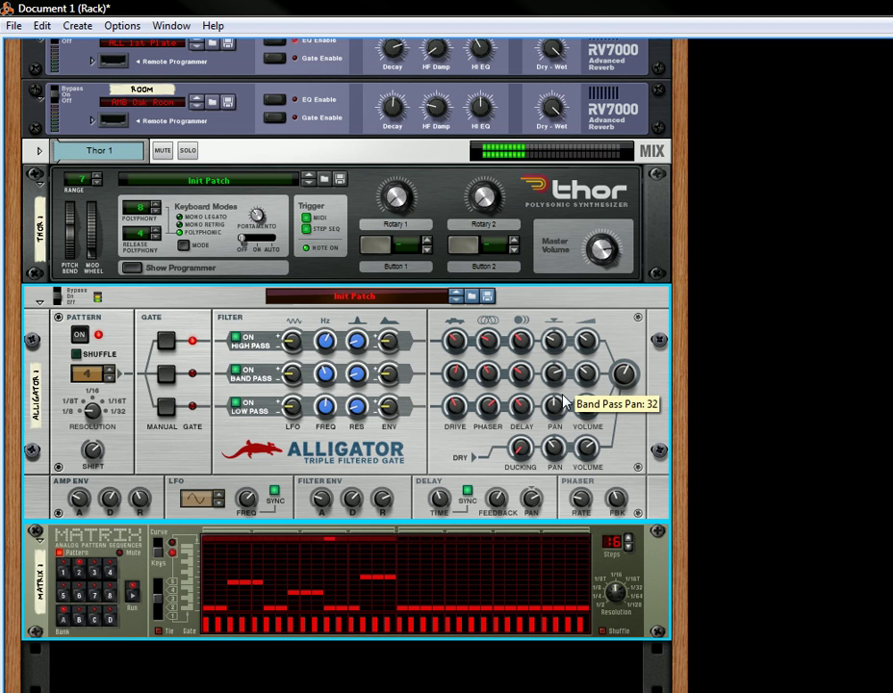
{"action": "left_click_drag", "start_coordinate": [563, 404], "coordinate": [564, 392]}
{"action": "mouse_move", "coordinate": [556, 342]}
{"action": "left_mouse_down"}
{"action": "mouse_move", "coordinate": [561, 318]}
{"action": "mouse_move", "coordinate": [559, 328]}
{"action": "left_mouse_up"}
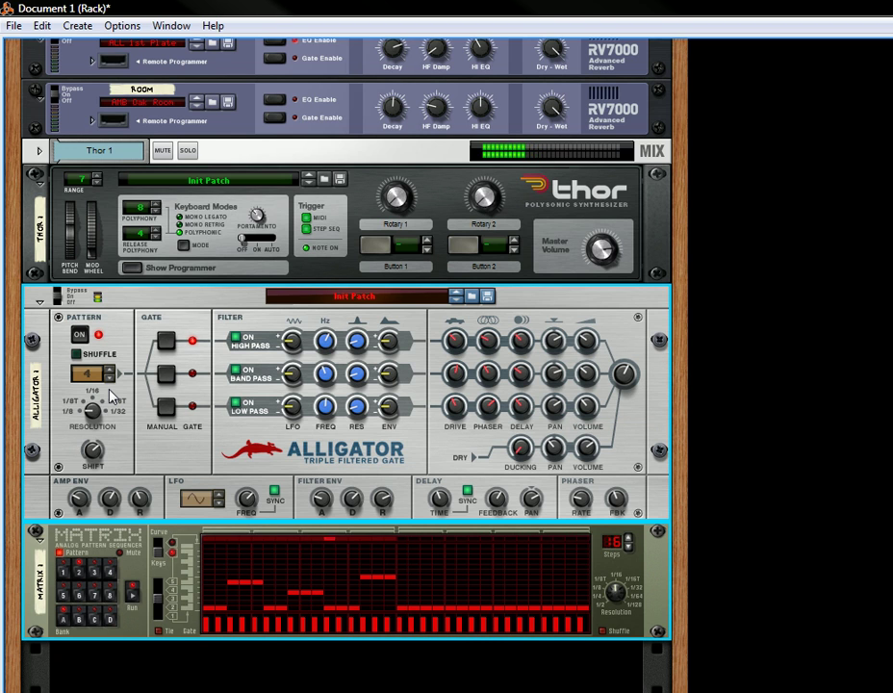
Toggle the Alligator gate pattern off and on, then stop the Matrix sequencer
{"action": "left_click", "coordinate": [81, 334]}
{"action": "left_click", "coordinate": [81, 335]}
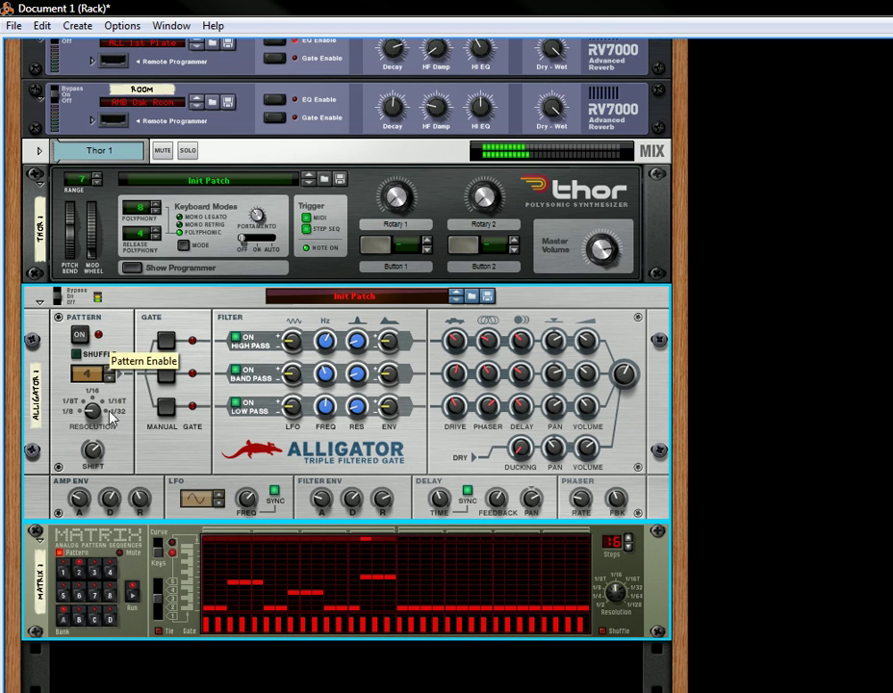
{"action": "left_click", "coordinate": [133, 595]}
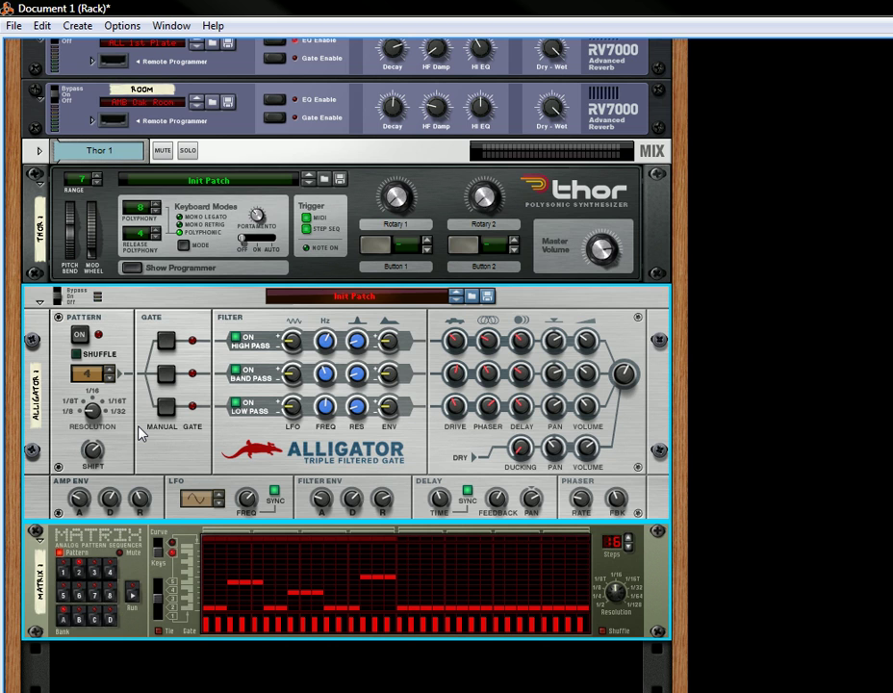
Turn the rack around and pull the Matrix Gate and CV cables off Thor's Sequencer Control jacks
{"action": "key", "text": "Tab"}
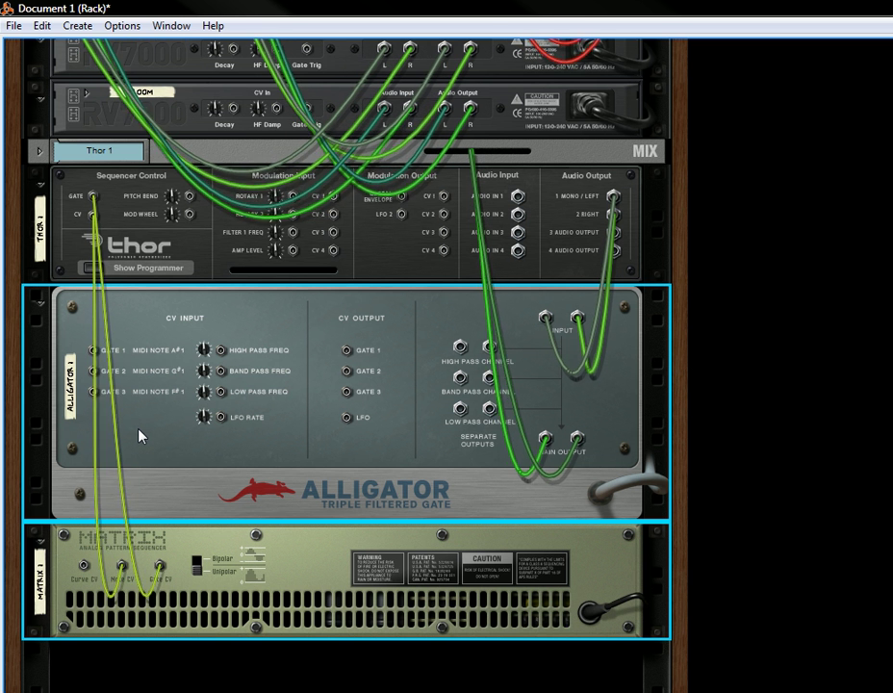
{"action": "left_click_drag", "start_coordinate": [96, 202], "coordinate": [82, 460]}
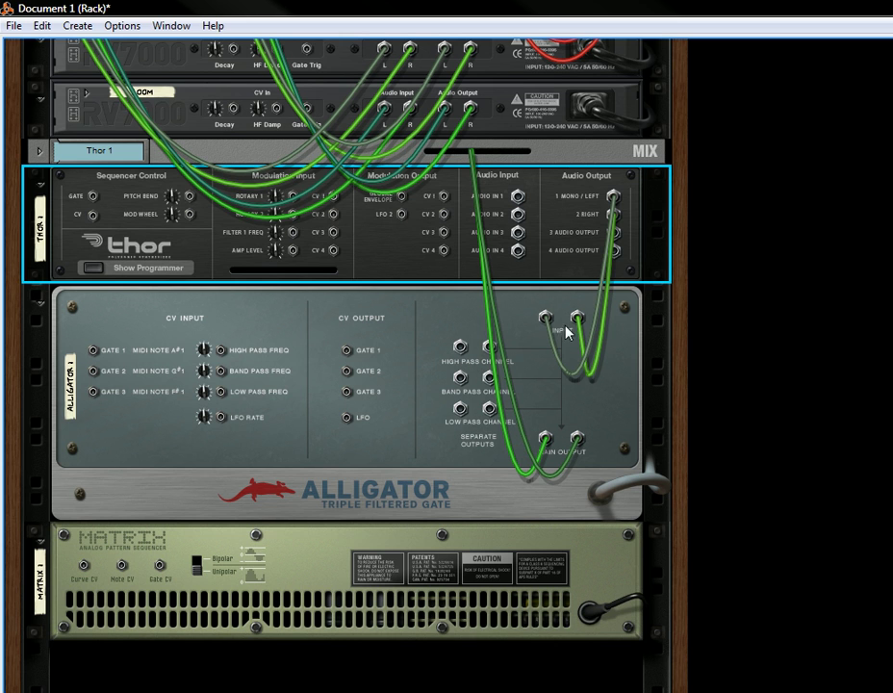
Cable Thor's audio outputs into the Alligator's inputs and move the main output cables to the band-pass and low-pass channel jacks
{"action": "left_click_drag", "start_coordinate": [551, 322], "coordinate": [549, 422]}
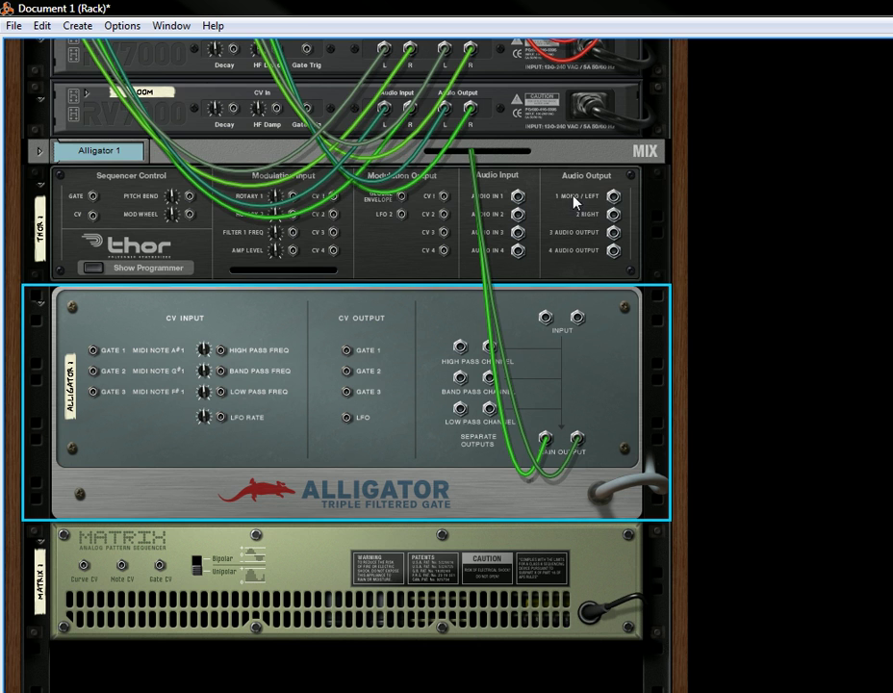
{"action": "left_click_drag", "start_coordinate": [613, 196], "coordinate": [544, 415]}
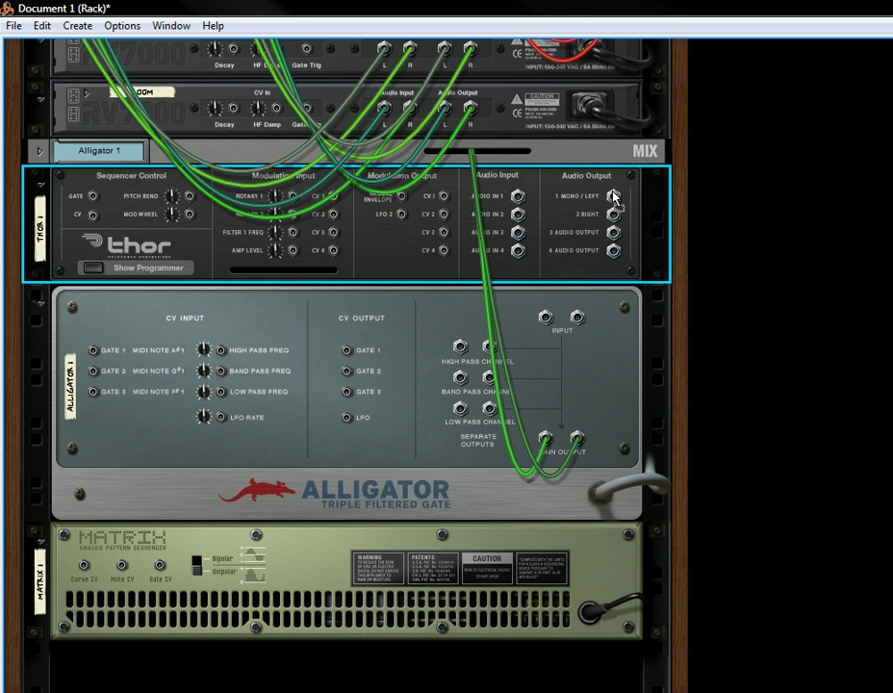
{"action": "left_click_drag", "start_coordinate": [608, 192], "coordinate": [546, 317]}
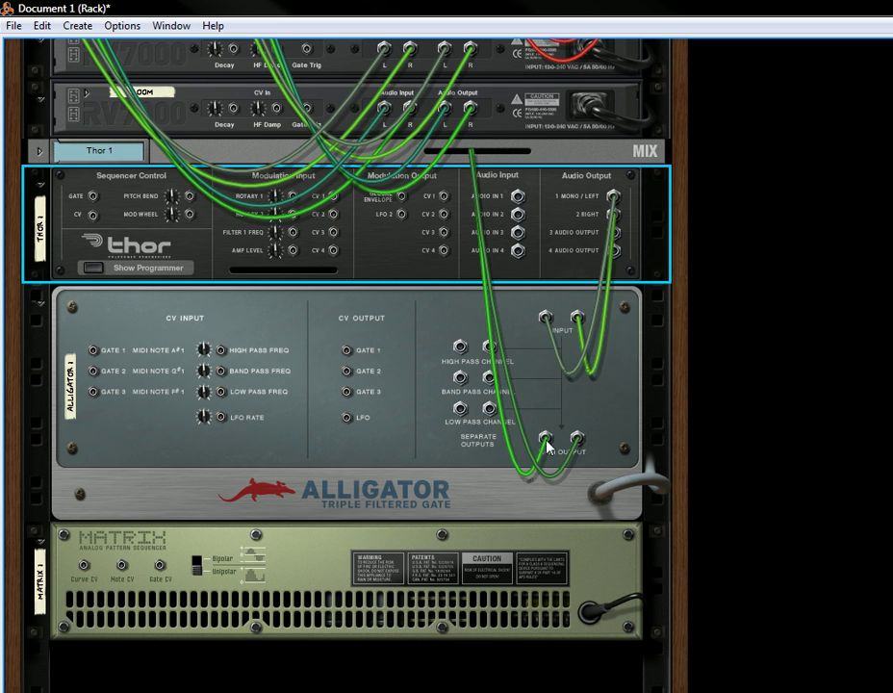
{"action": "left_click_drag", "start_coordinate": [546, 438], "coordinate": [459, 408]}
{"action": "left_click_drag", "start_coordinate": [578, 444], "coordinate": [488, 411]}
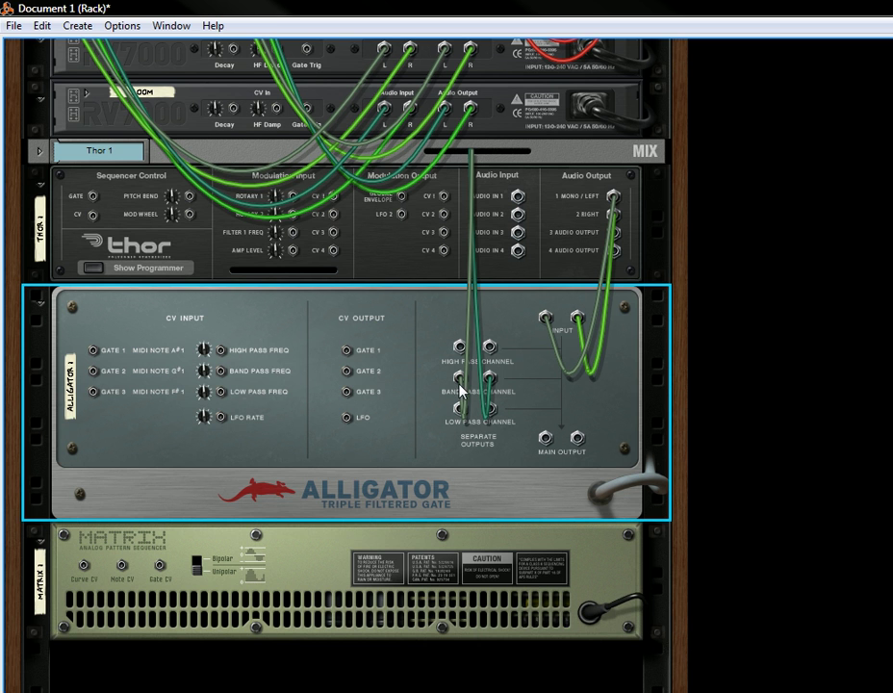
Connect the Matrix Note CV to Thor's CV input and the Matrix Gate CV to Thor's Gate input
{"action": "key", "text": "Tab"}
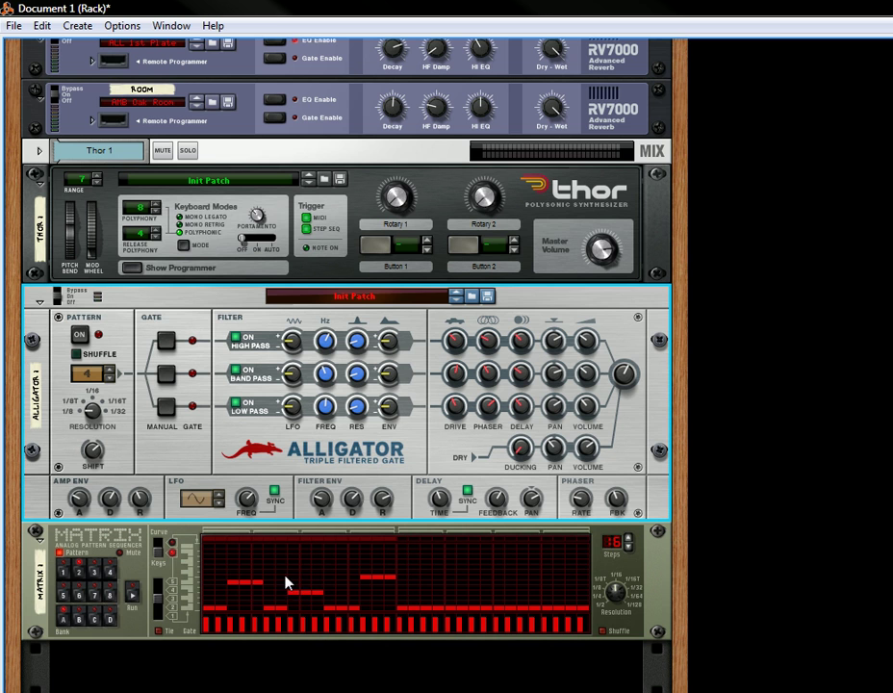
{"action": "left_click", "coordinate": [137, 604]}
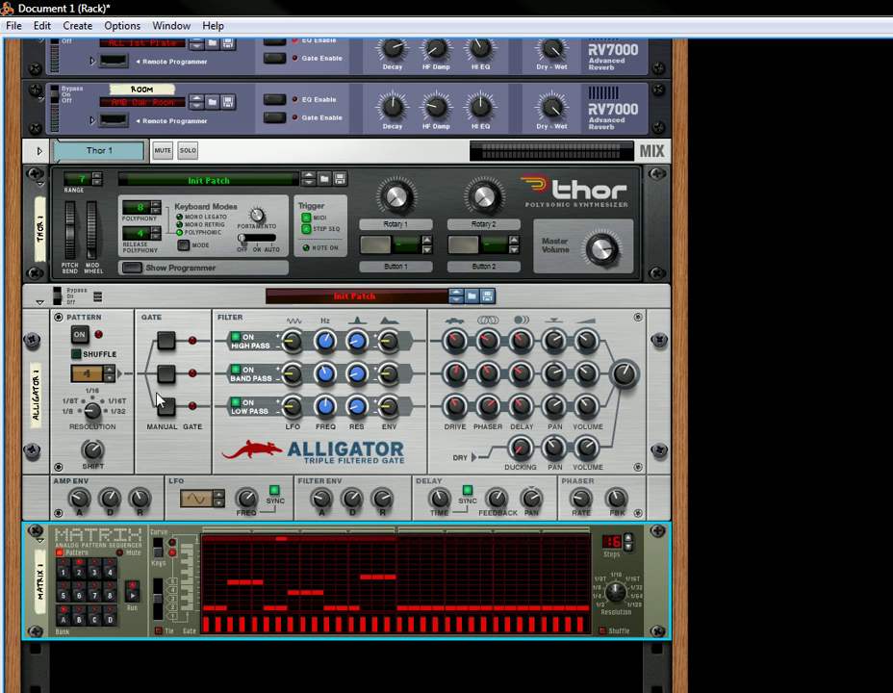
{"action": "left_click", "coordinate": [113, 340]}
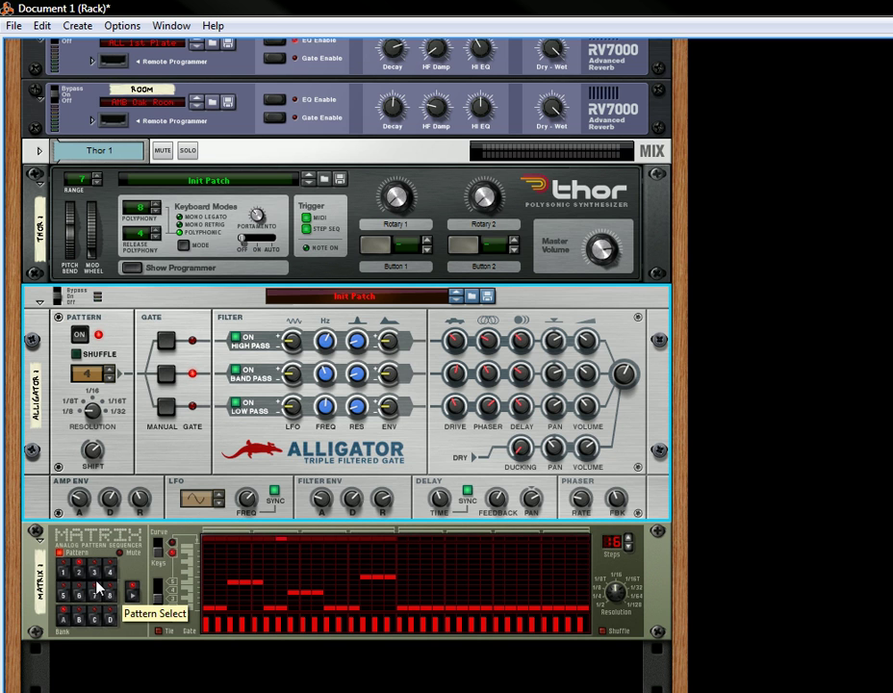
{"action": "key", "text": "Tab"}
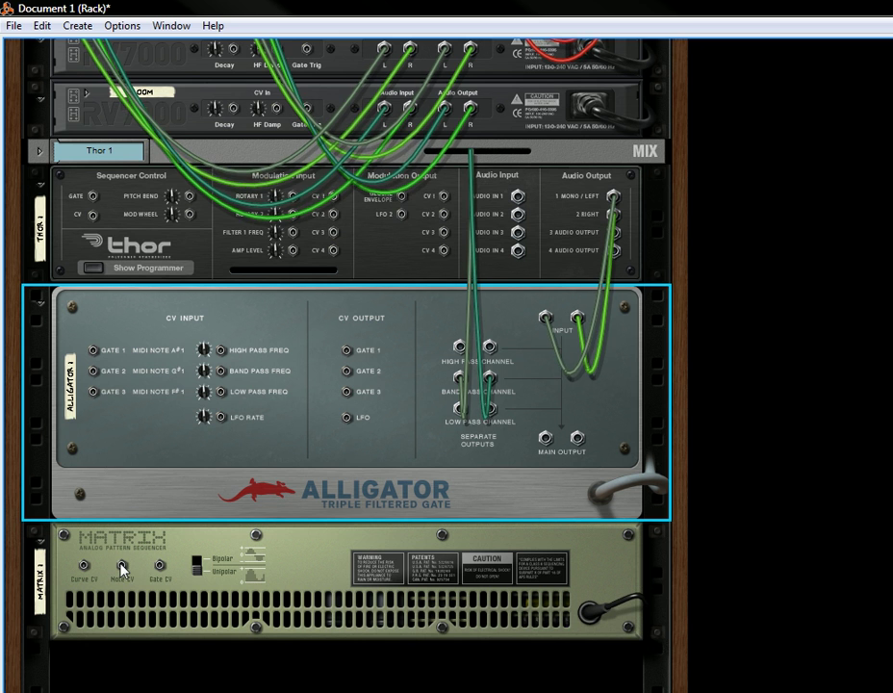
{"action": "left_click_drag", "start_coordinate": [122, 566], "coordinate": [100, 223]}
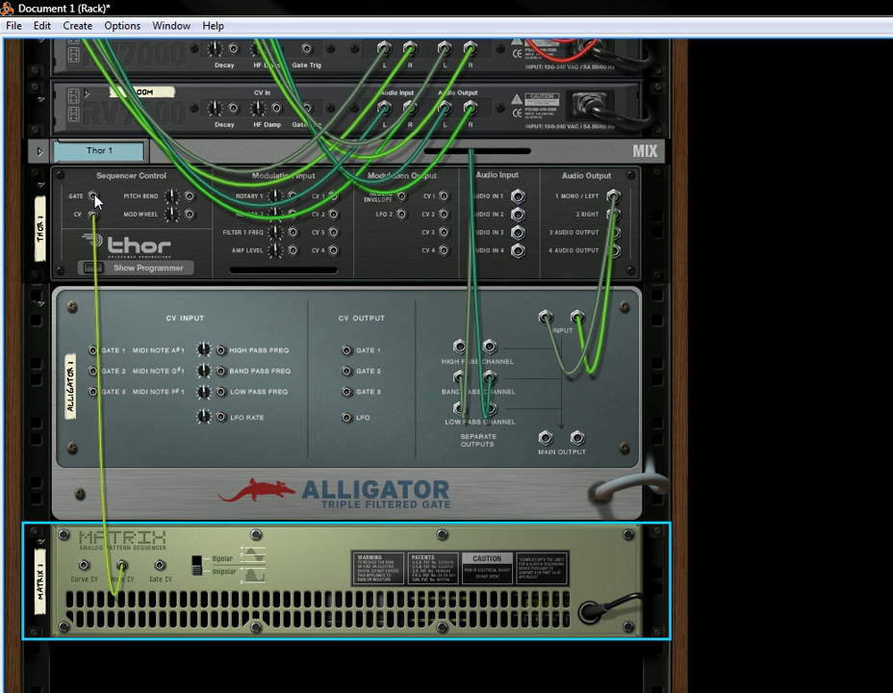
{"action": "left_click_drag", "start_coordinate": [95, 197], "coordinate": [160, 566]}
Recheck the rear cabling of the Alligator and Matrix, then return the rack to the front panels
{"action": "key", "text": "Tab"}
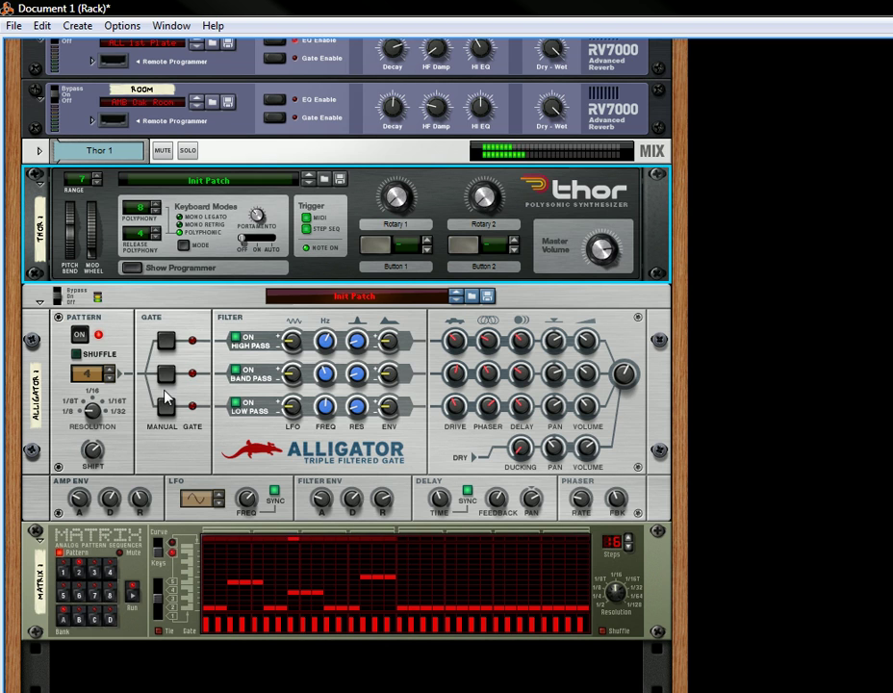
{"action": "left_click", "coordinate": [300, 376]}
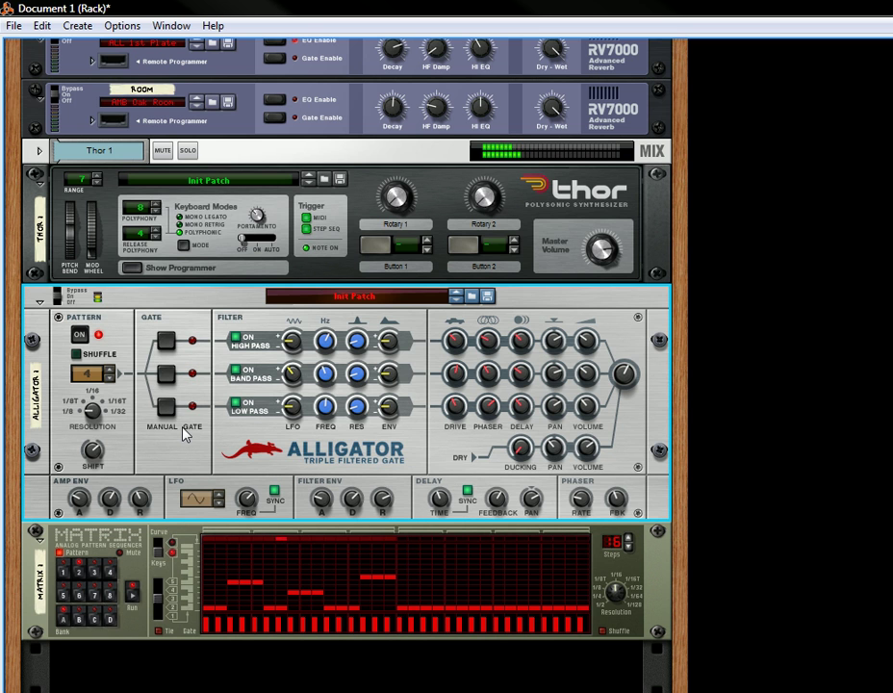
{"action": "key", "text": "Tab"}
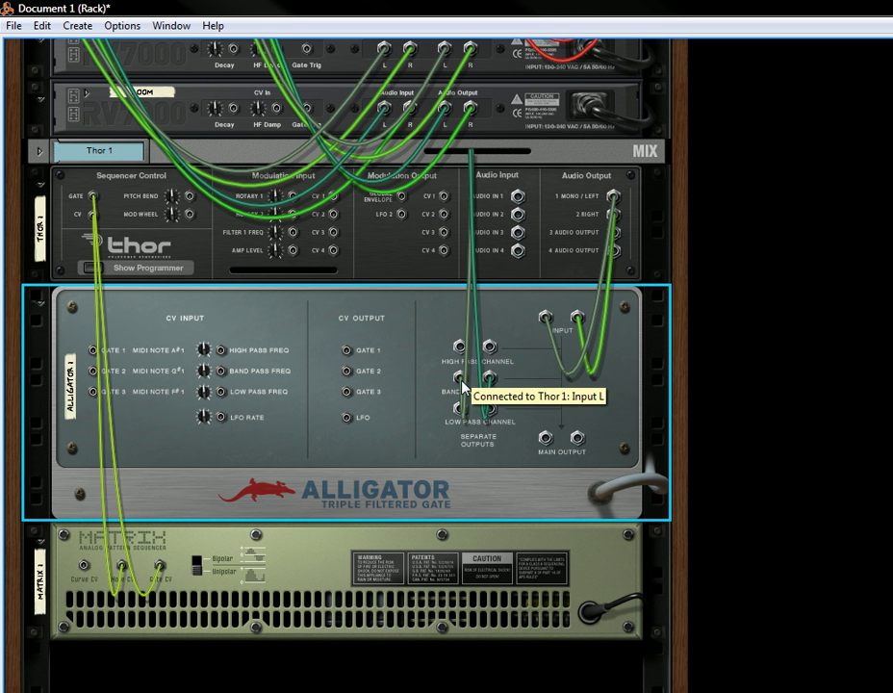
{"action": "key", "text": "Tab"}
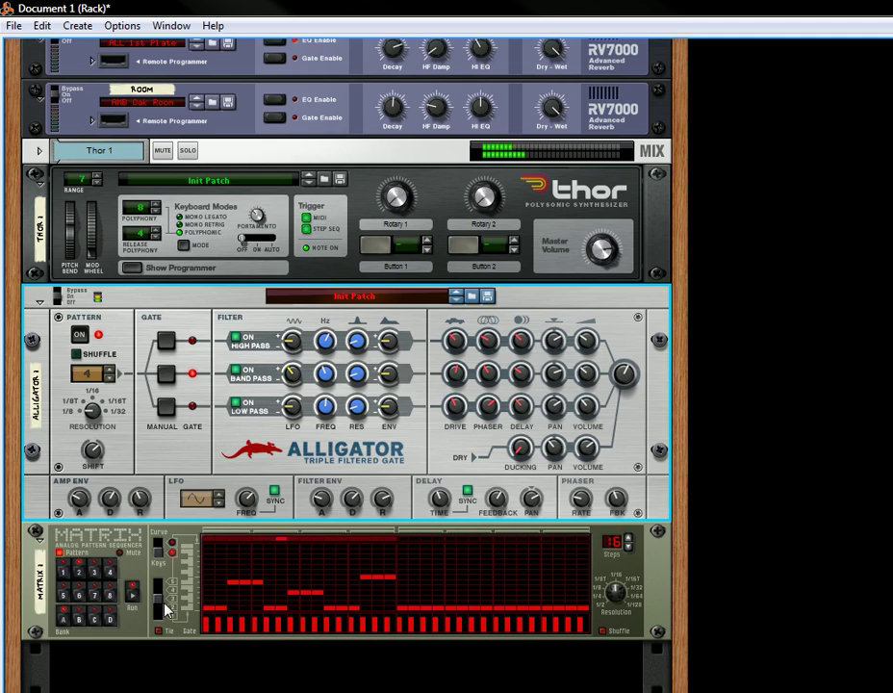
{"action": "left_click", "coordinate": [159, 623]}
{"action": "key", "text": "Tab"}
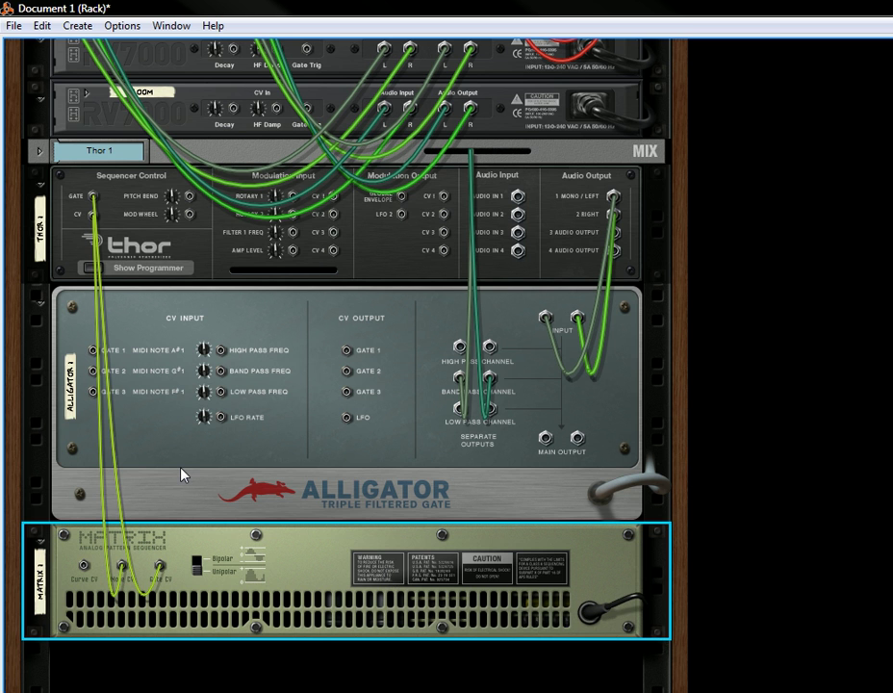
{"action": "key", "text": "Tab"}
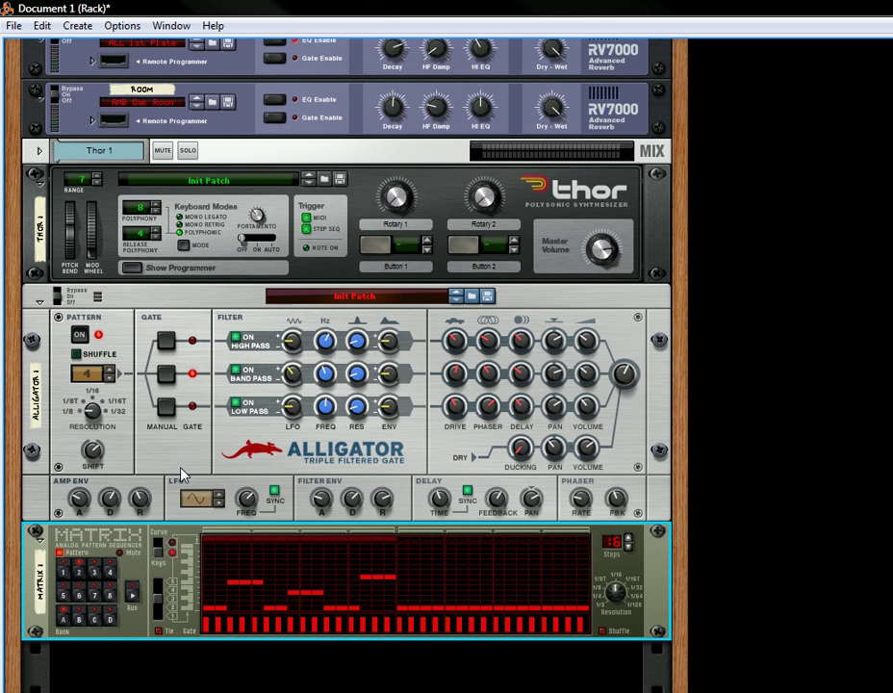